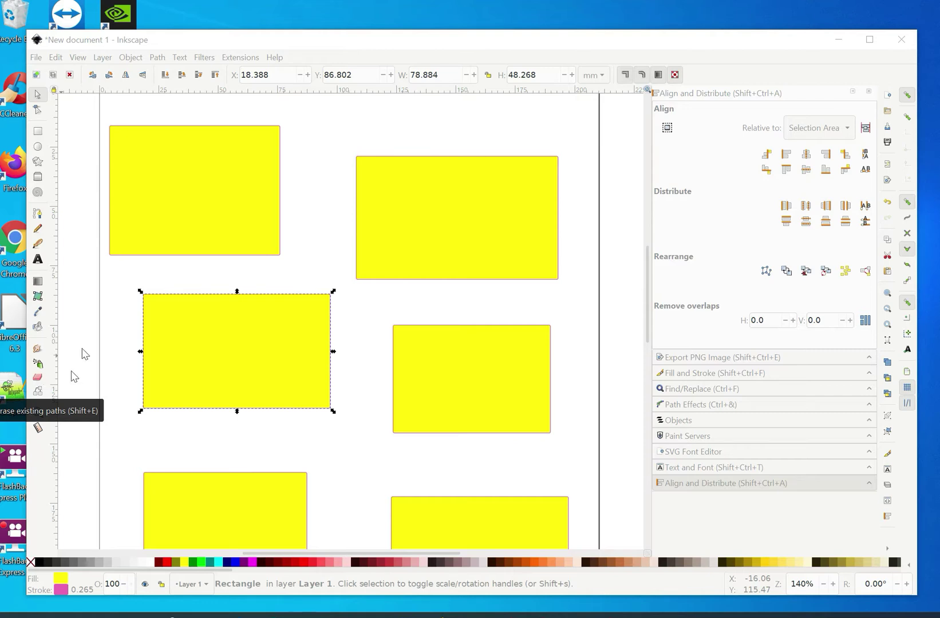
# - Select the top-left yellow rectangle and switch to the Eraser tool
pyautogui.click(179, 199)
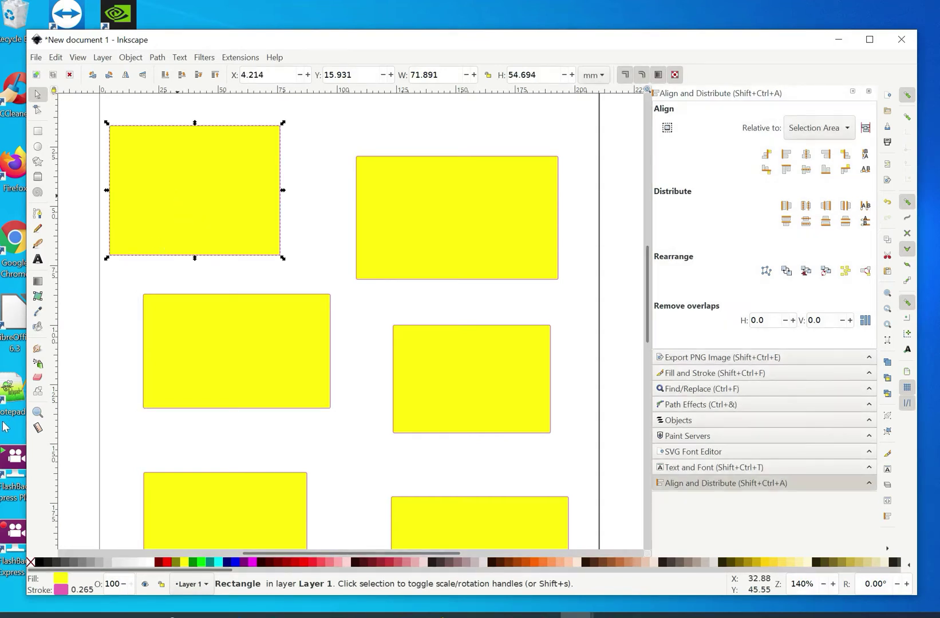
pyautogui.click(38, 380)
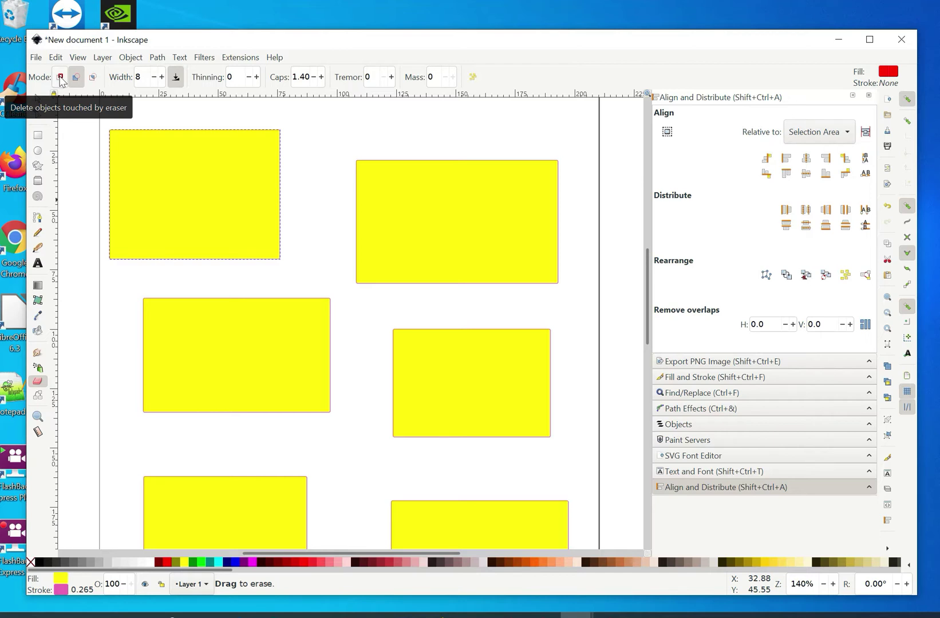
# - Erase a stroke into the top-left rectangle, then delete it whole in 'Delete objects' mode
pyautogui.moveTo(167, 150); pyautogui.dragTo(200, 235)
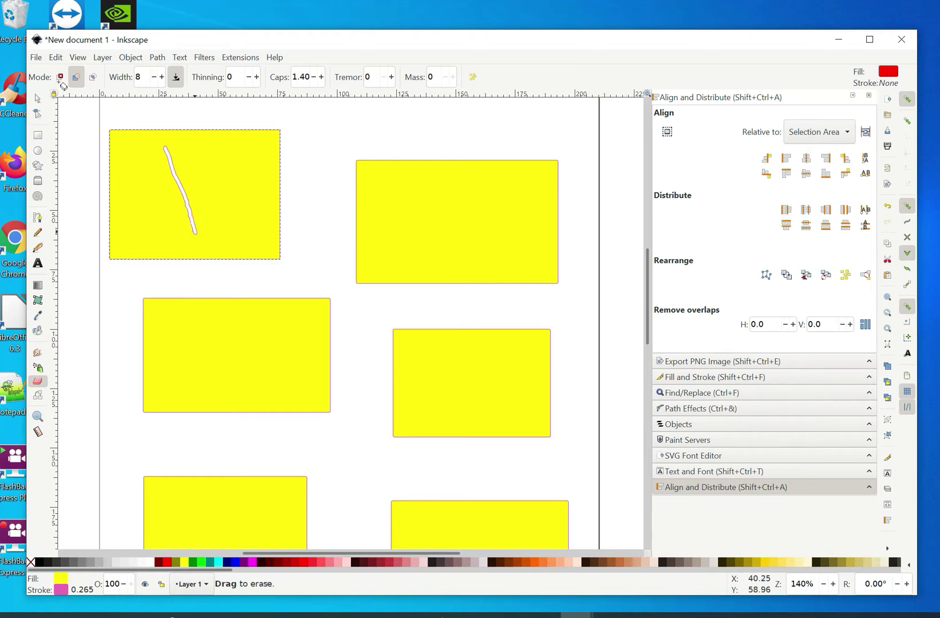
pyautogui.click(61, 77)
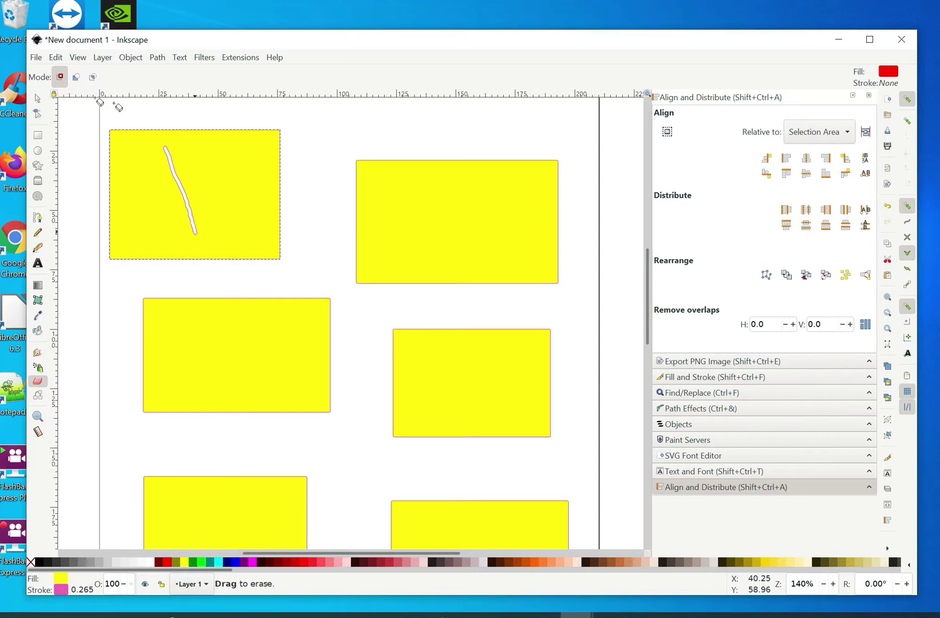
pyautogui.moveTo(203, 149); pyautogui.dragTo(250, 242)
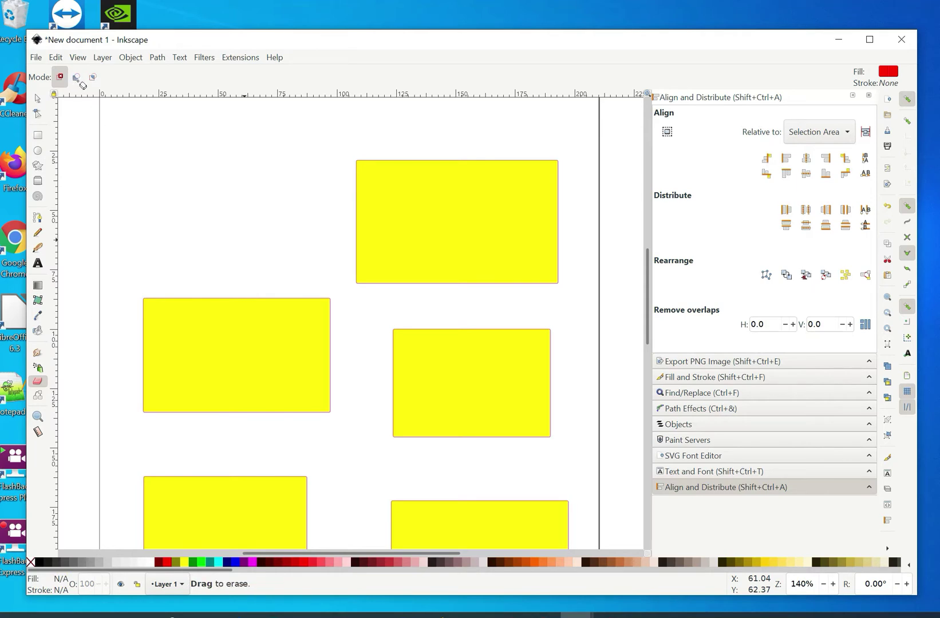
# - Return the Eraser to cut mode and erase a diagonal gap through the top-right rectangle
pyautogui.click(77, 78)
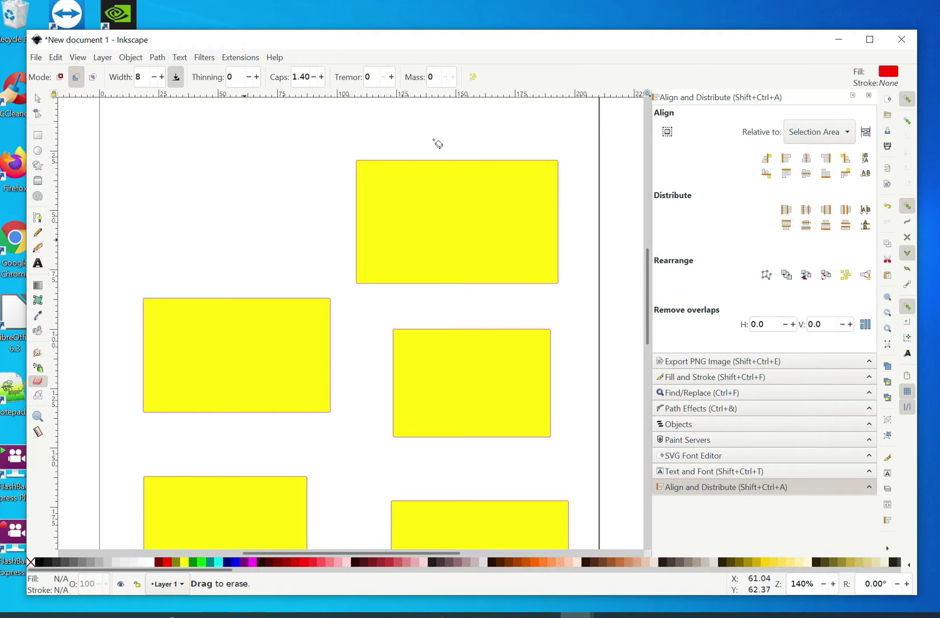
pyautogui.moveTo(435, 135); pyautogui.dragTo(478, 315)
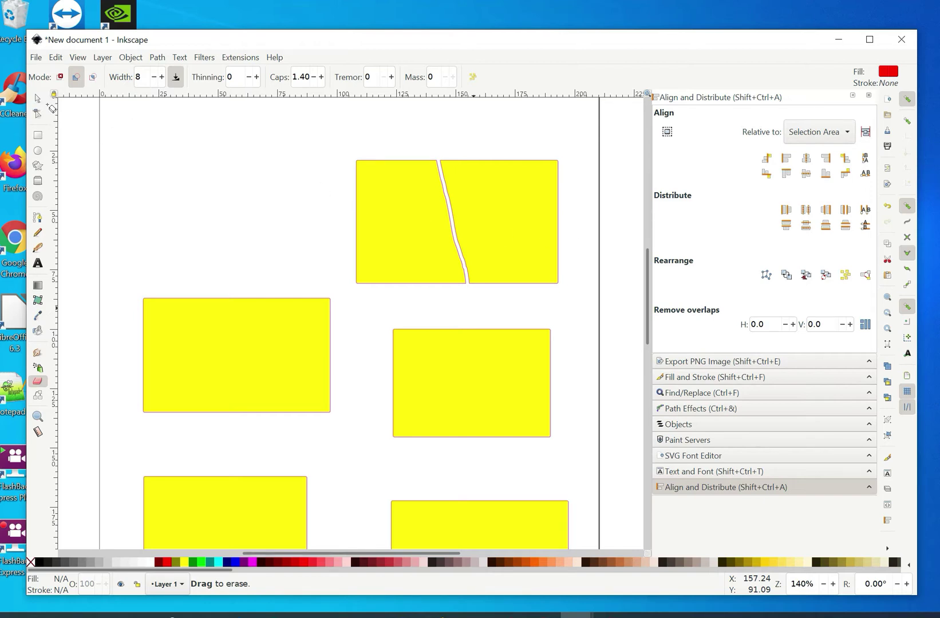
pyautogui.click(38, 98)
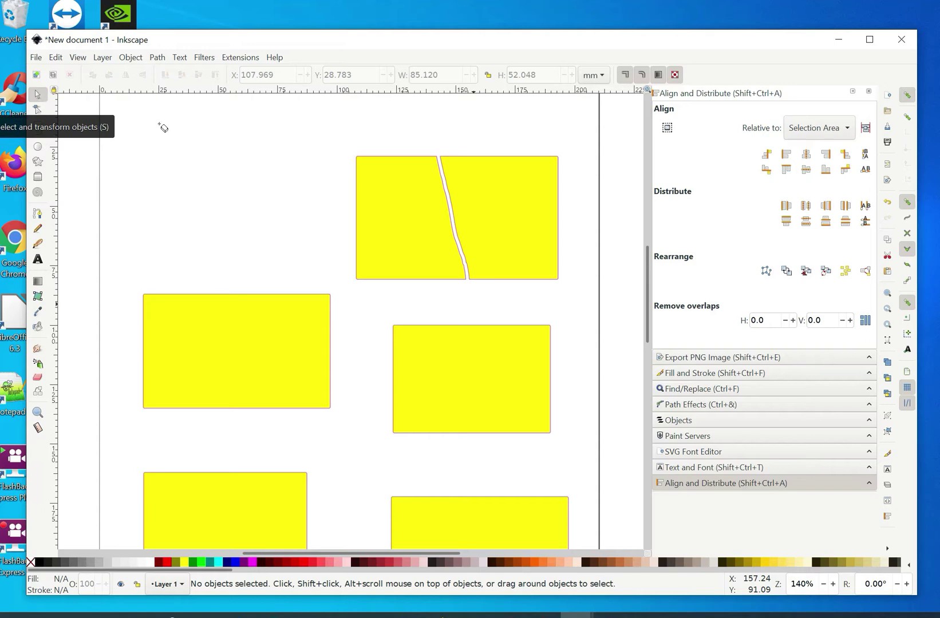
# - Select the cut top-right rectangle and nudge it slightly upward
pyautogui.keyDown('ctrl'); pyautogui.click(409, 226); pyautogui.keyUp('ctrl')
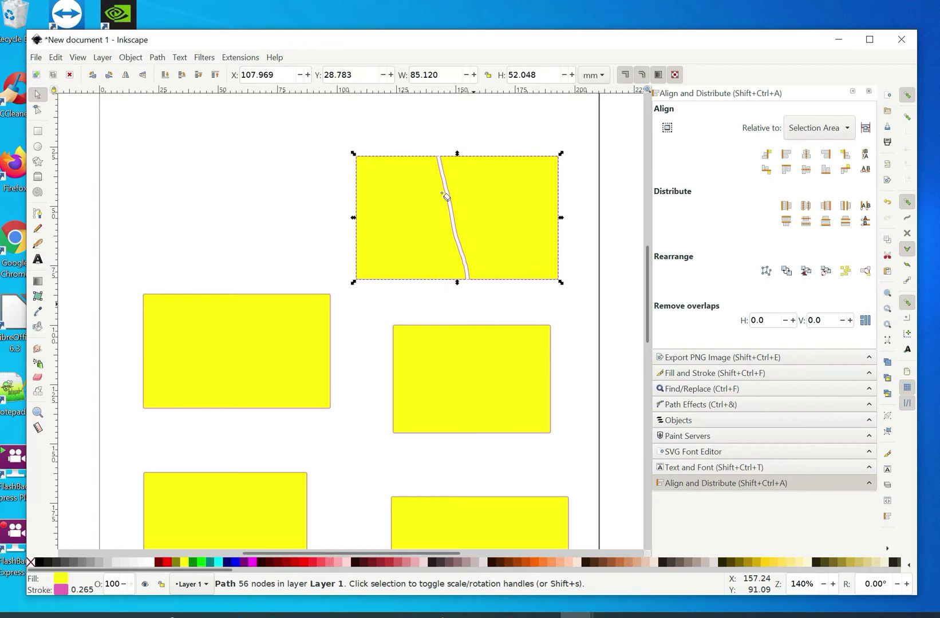
pyautogui.moveTo(437, 195)
pyautogui.mouseDown()
pyautogui.moveTo(439, 222)
pyautogui.moveTo(468, 180)
pyautogui.moveTo(476, 206)
pyautogui.mouseUp()
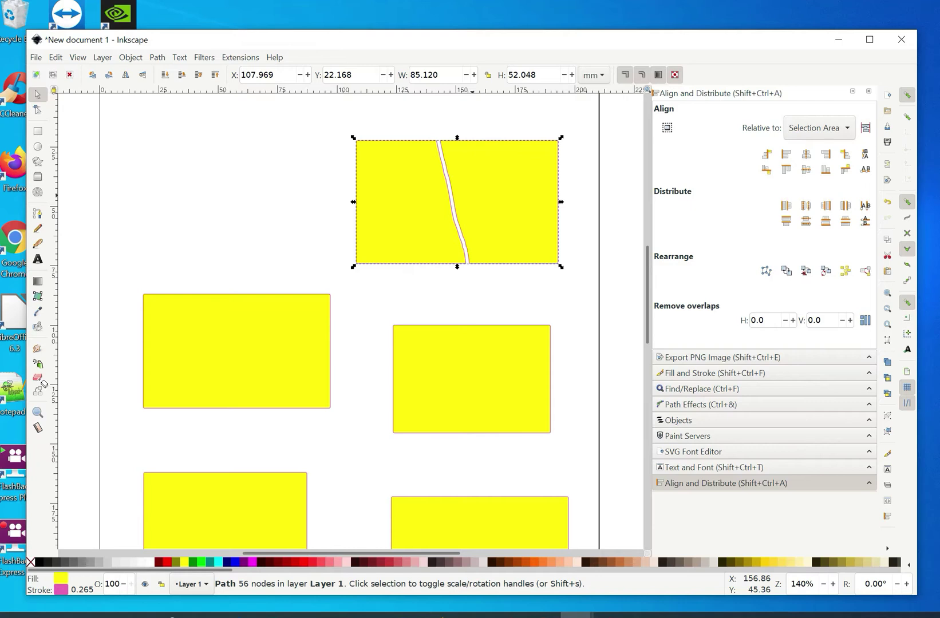
pyautogui.click(40, 380)
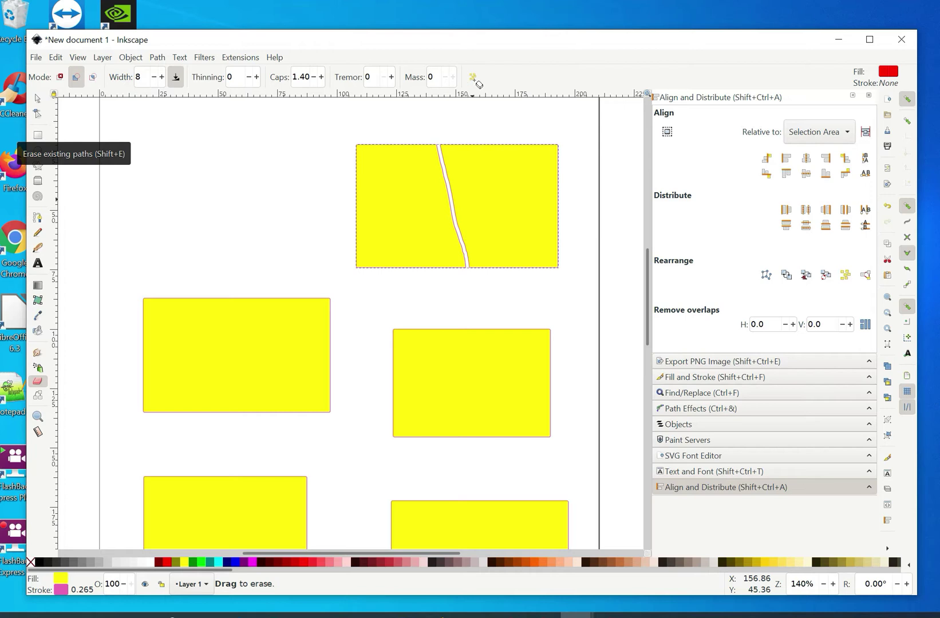
# - With 'Break apart cut items' on, erase a second slanted gap through the top-right rectangle
pyautogui.click(474, 77)
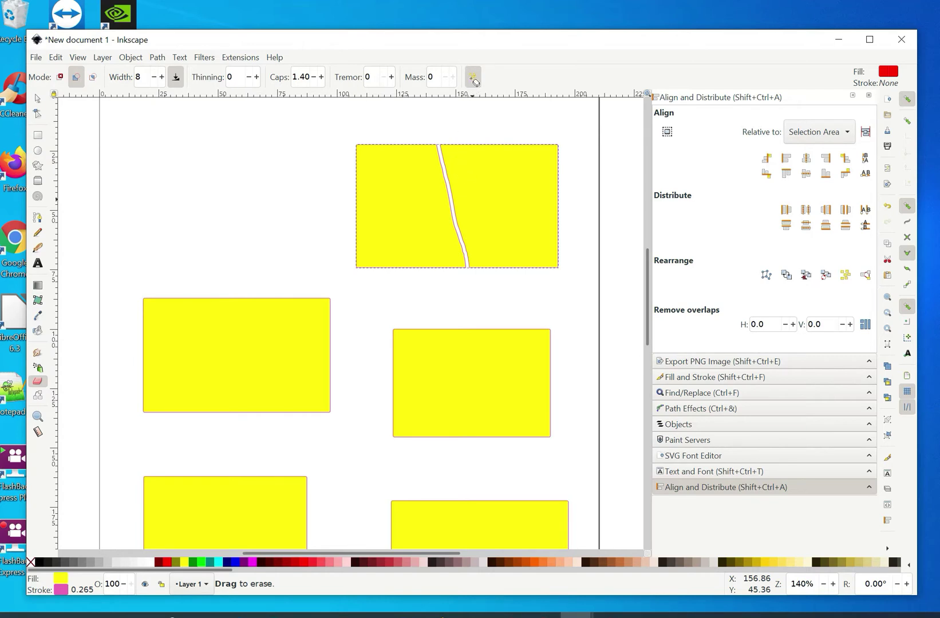
pyautogui.moveTo(486, 134); pyautogui.dragTo(526, 294)
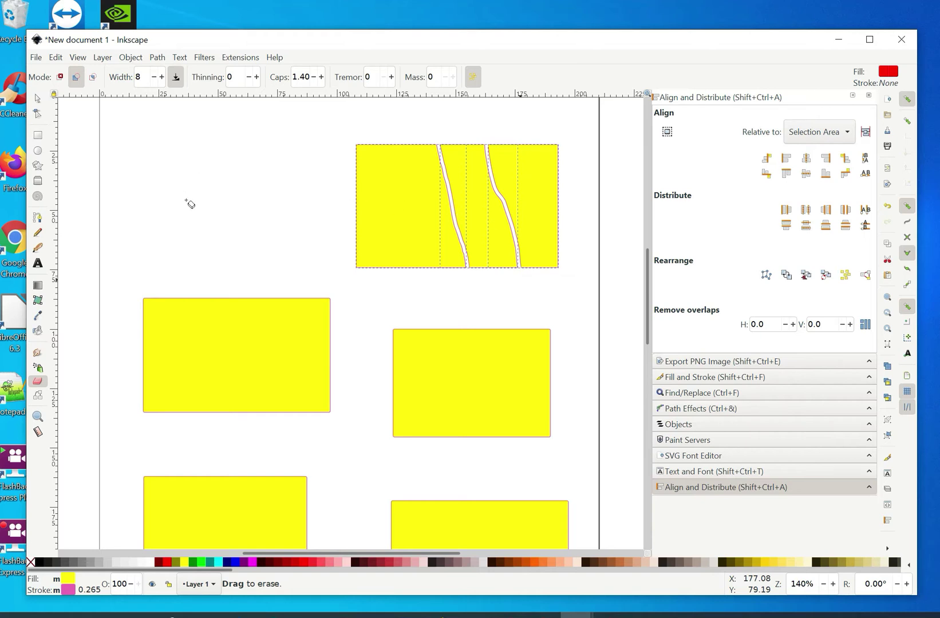
pyautogui.click(39, 99)
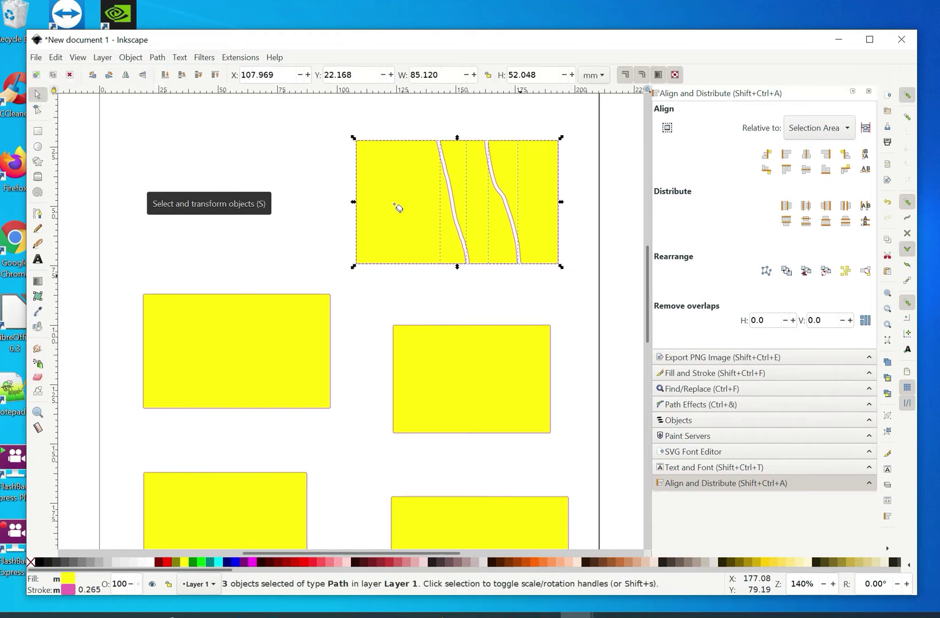
pyautogui.click(257, 220)
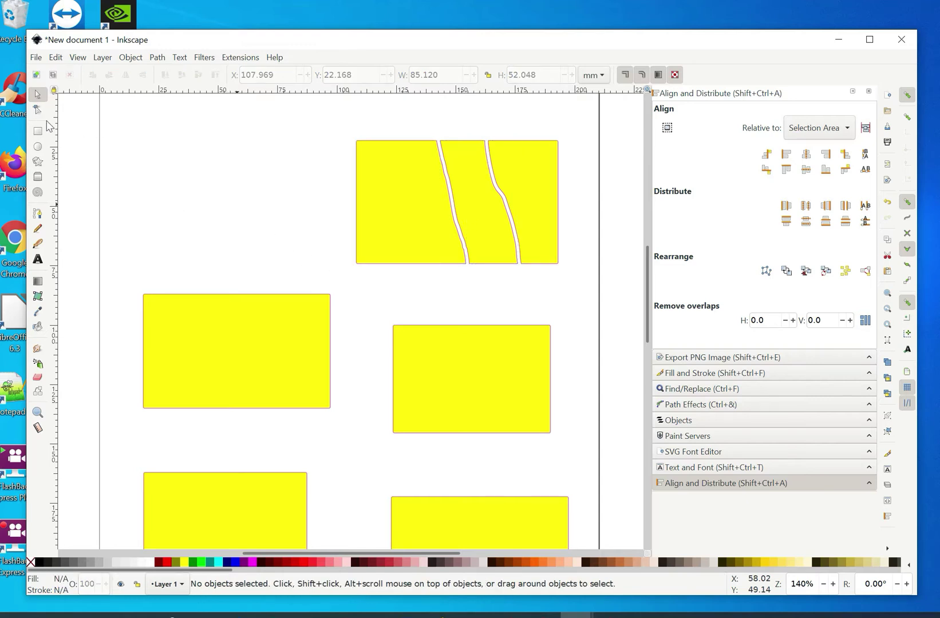
# - Raise the middle wavy piece above its two neighbours and deselect it
pyautogui.keyDown('ctrl'); pyautogui.click(465, 187); pyautogui.keyUp('ctrl')
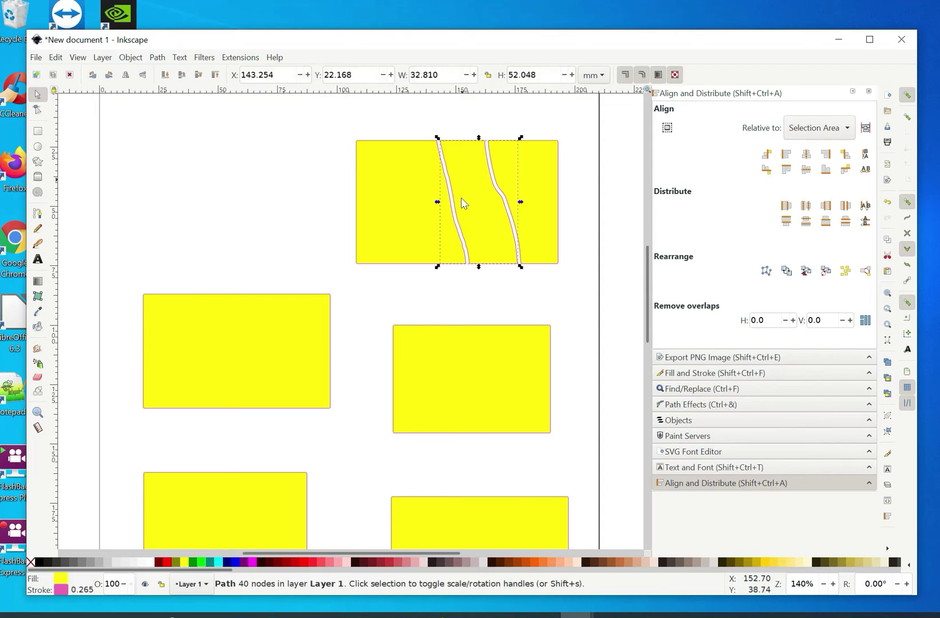
pyautogui.moveTo(473, 190); pyautogui.dragTo(473, 147)
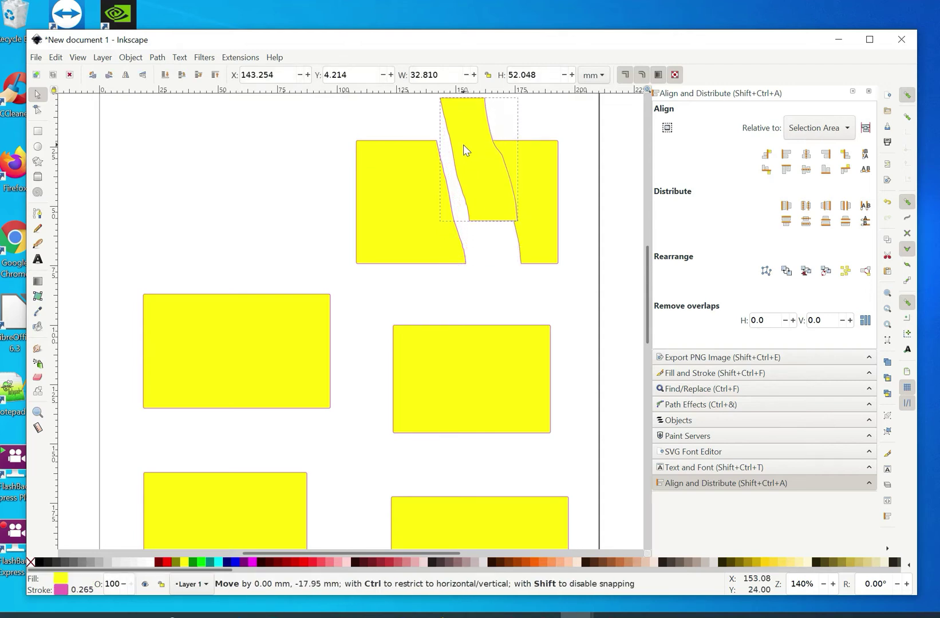
pyautogui.moveTo(382, 189); pyautogui.dragTo(406, 198)
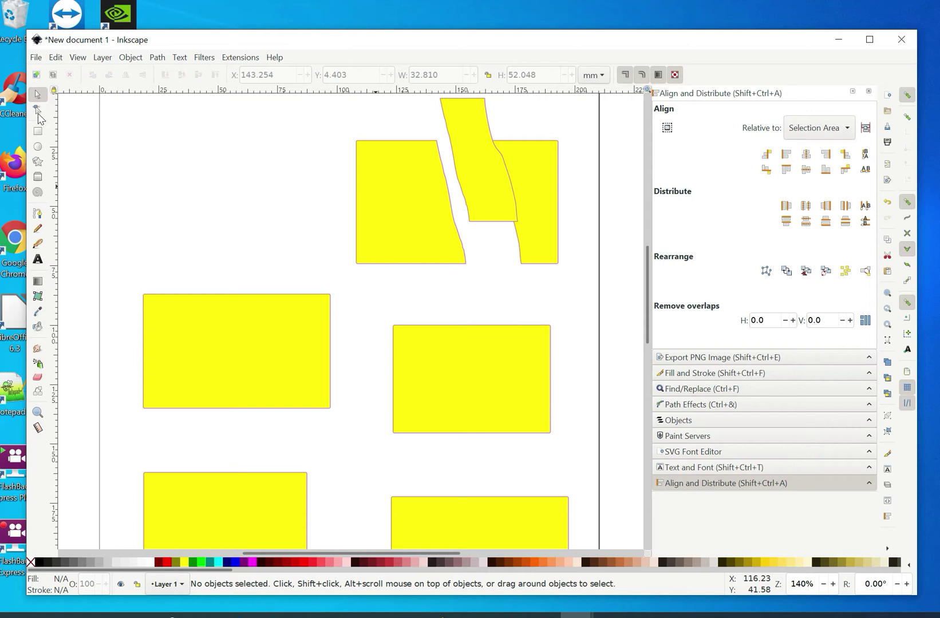
pyautogui.click(39, 379)
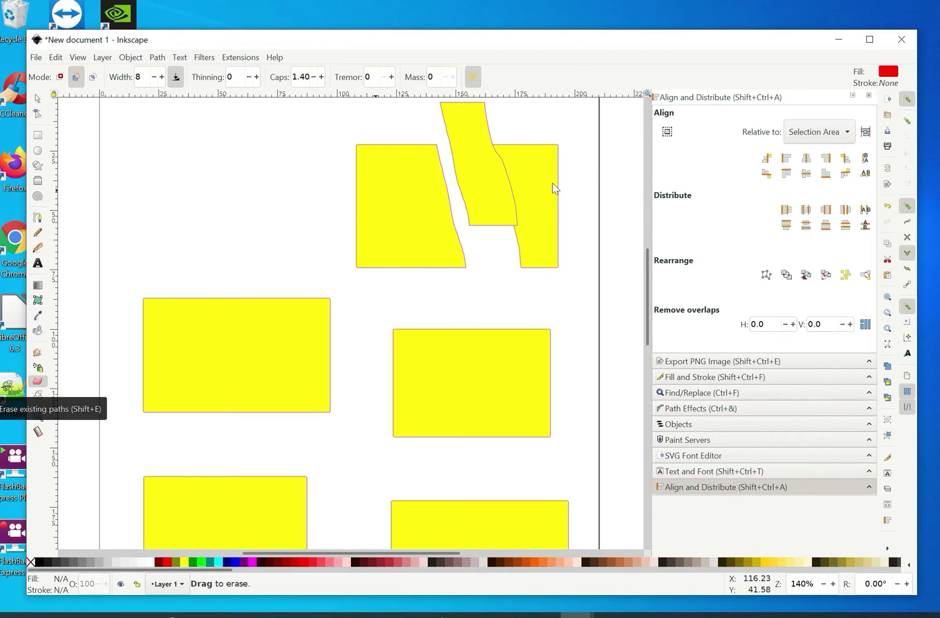
# - Drag two left-edge nodes of the raised middle piece outward into spikes
pyautogui.click(38, 114)
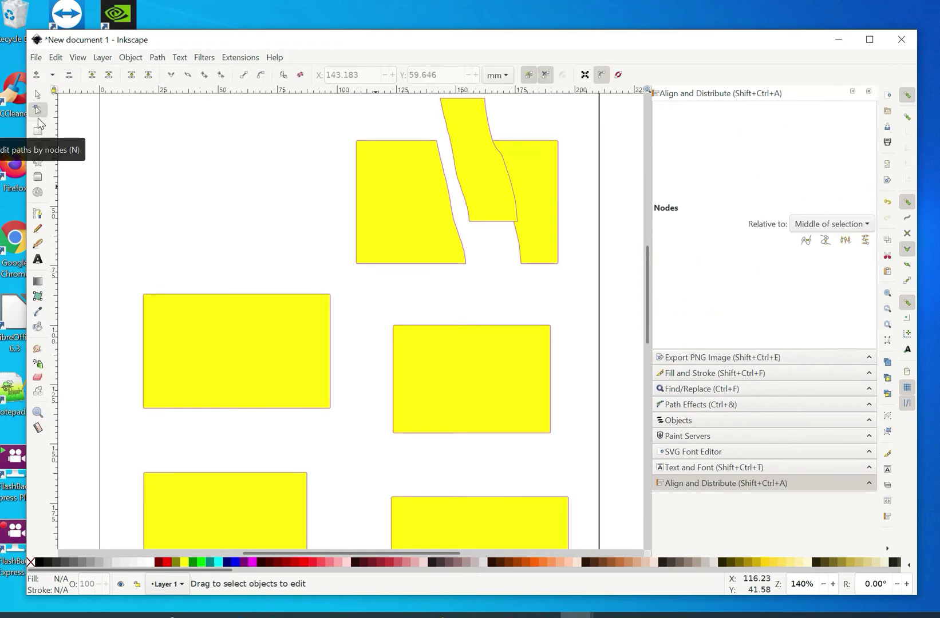
pyautogui.click(482, 187)
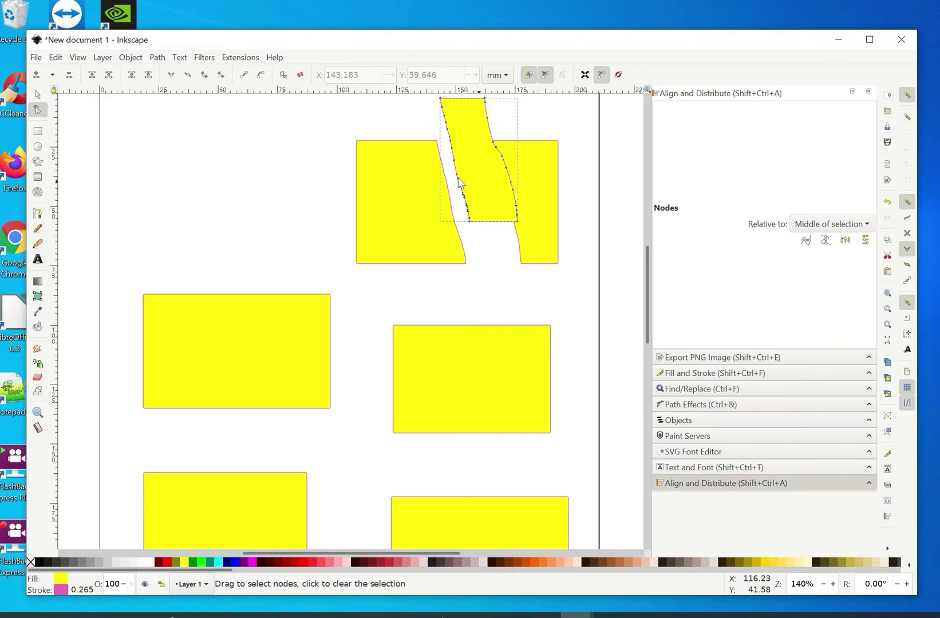
pyautogui.moveTo(457, 177); pyautogui.dragTo(482, 178)
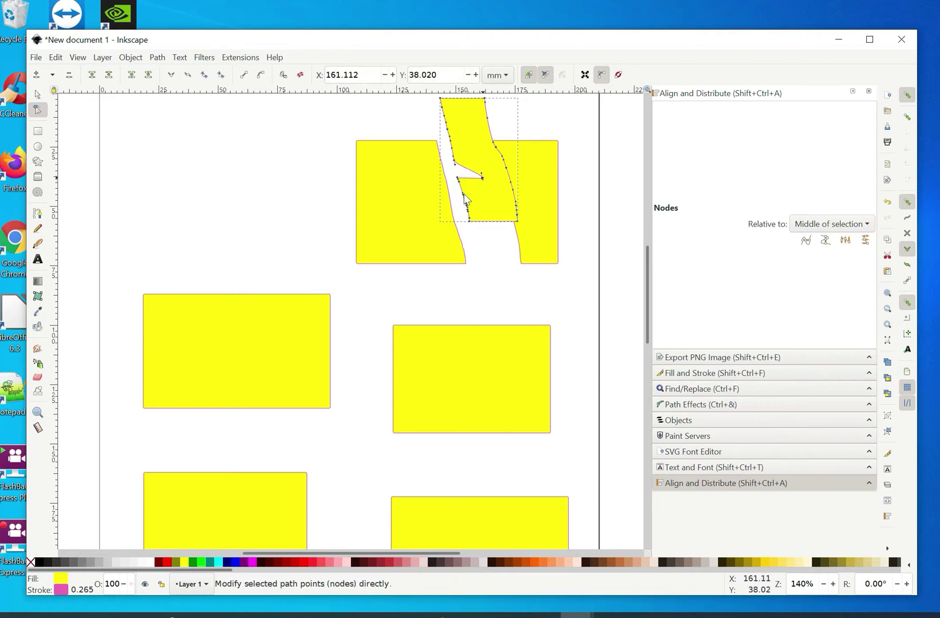
pyautogui.moveTo(464, 194)
pyautogui.mouseDown()
pyautogui.moveTo(481, 194)
pyautogui.moveTo(486, 211)
pyautogui.mouseUp()
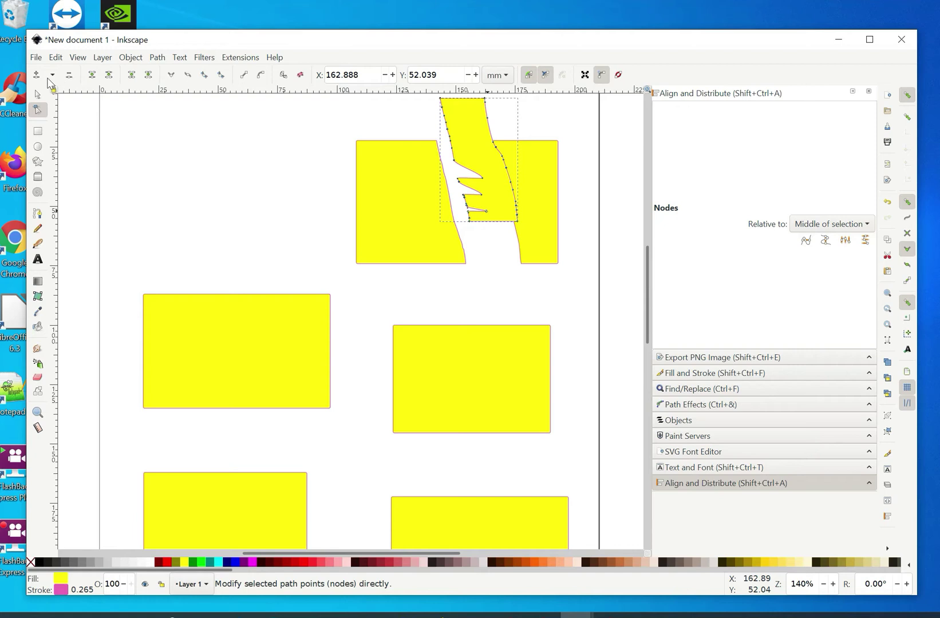
pyautogui.click(39, 378)
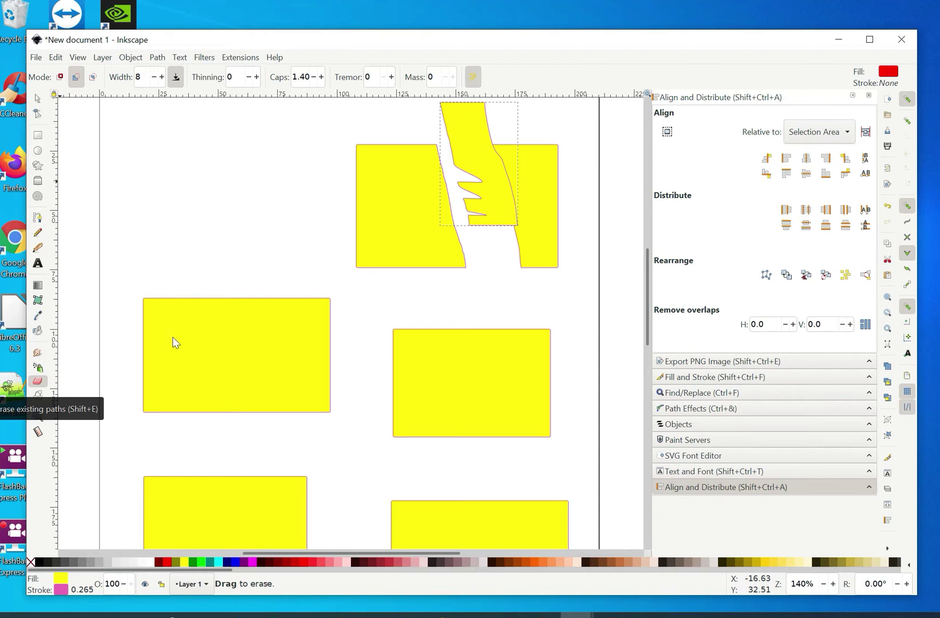
# - Select the middle-left rectangle and erase a wavy vertical gap near its left side
pyautogui.click(37, 99)
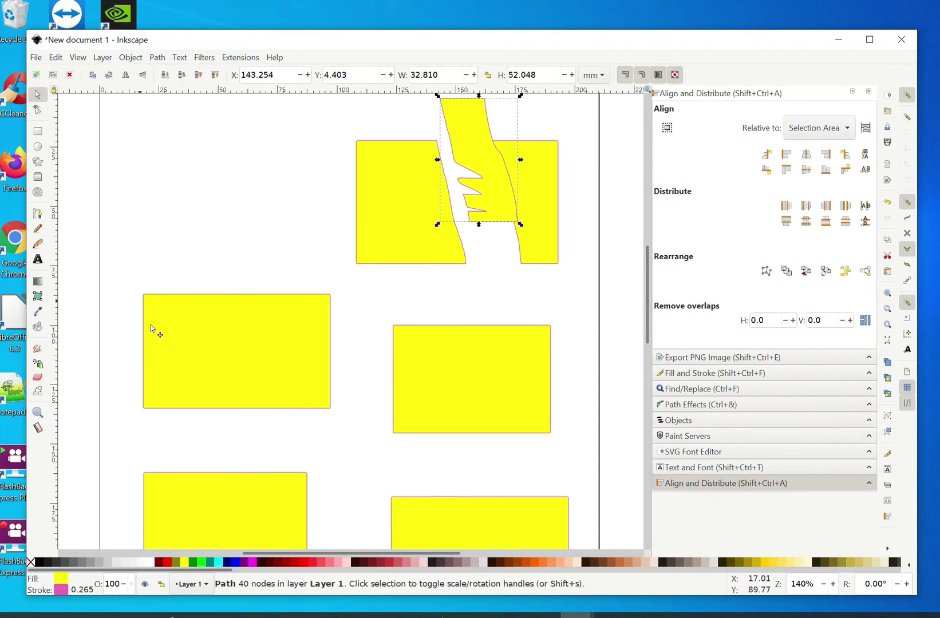
pyautogui.click(210, 359)
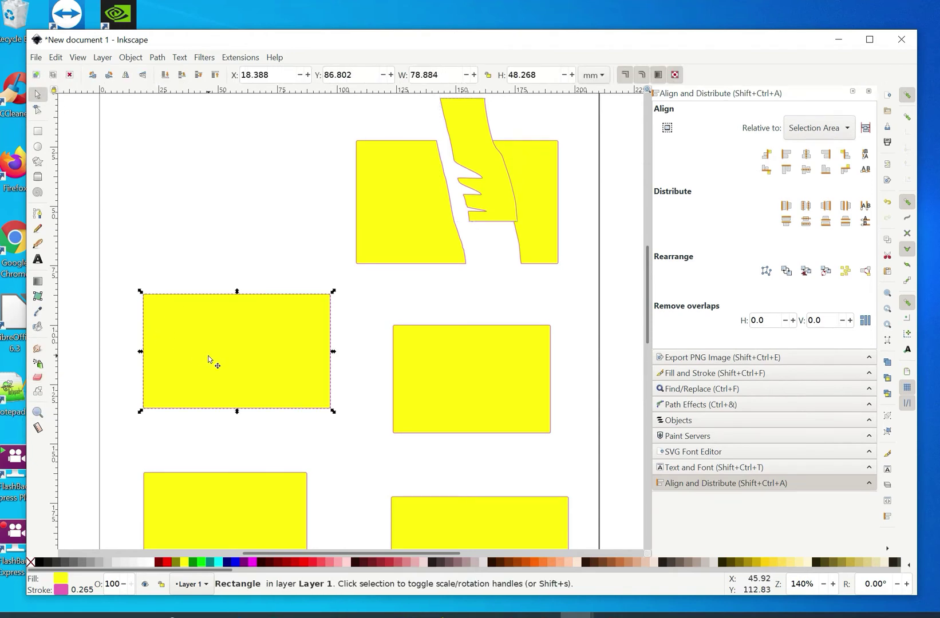
pyautogui.click(38, 377)
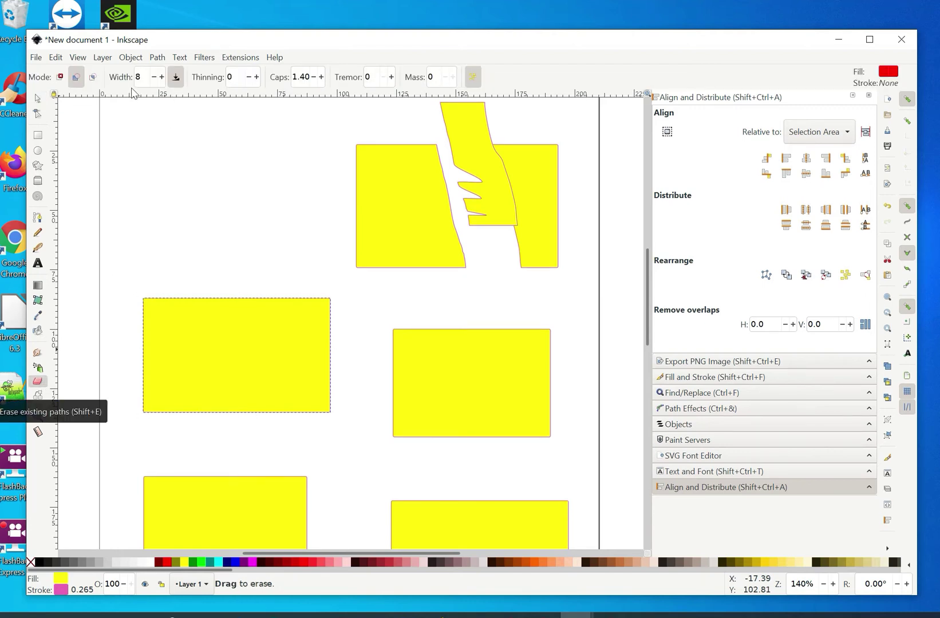
pyautogui.moveTo(174, 270); pyautogui.dragTo(192, 425)
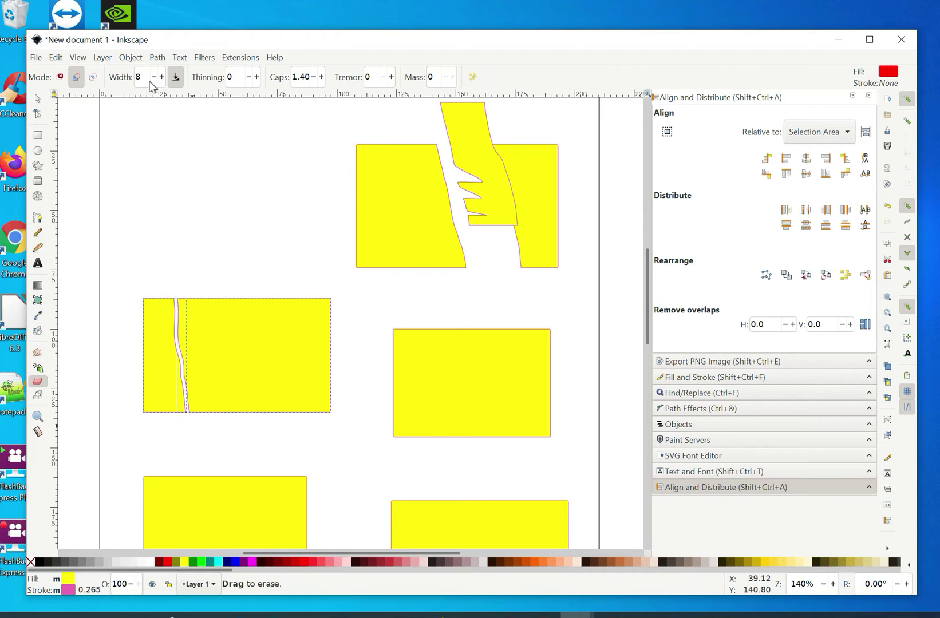
# - Raise the eraser width to 15 and cut a diagonal gap through the left rectangle
pyautogui.click(162, 77)
pyautogui.click(162, 78)
pyautogui.click(162, 77)
pyautogui.moveTo(224, 272); pyautogui.dragTo(254, 437)
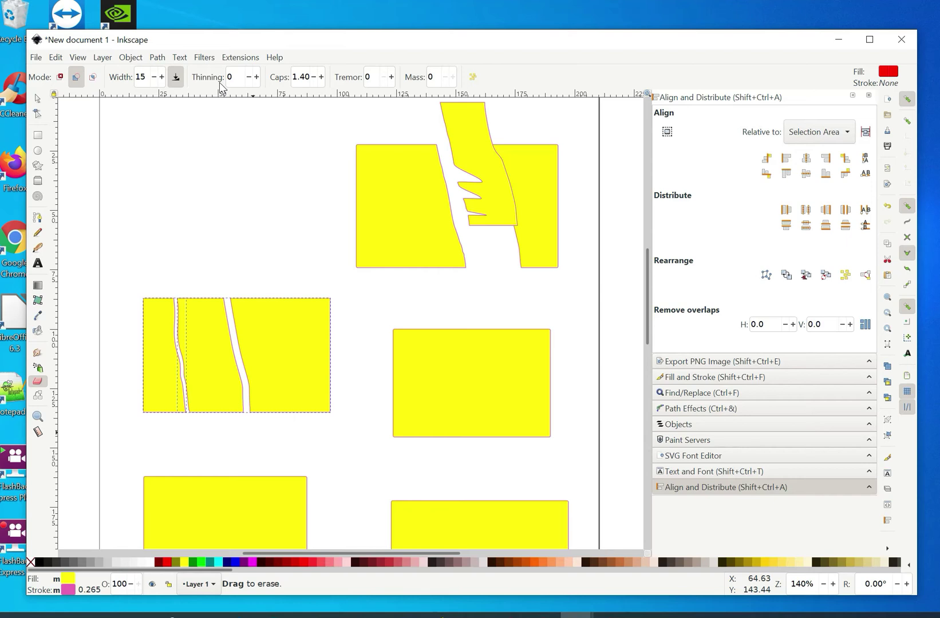
# - Set eraser thinning to 10 and cut two more slanted gaps near the right side
pyautogui.click(258, 76)
pyautogui.click(258, 77)
pyautogui.click(259, 77)
pyautogui.click(259, 77)
pyautogui.click(257, 78)
pyautogui.click(258, 76)
pyautogui.moveTo(261, 278); pyautogui.dragTo(328, 447)
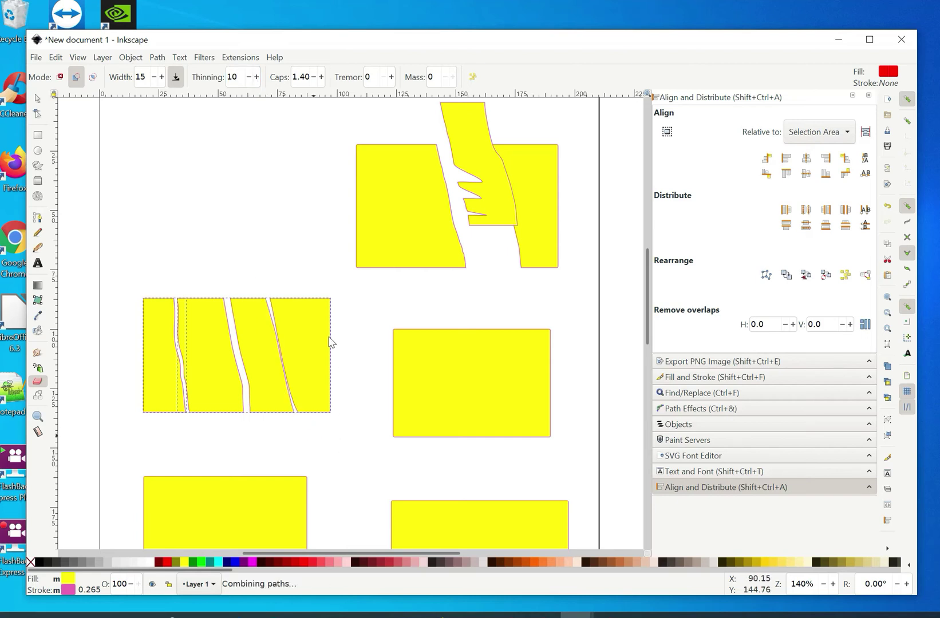
pyautogui.moveTo(303, 296); pyautogui.dragTo(337, 397)
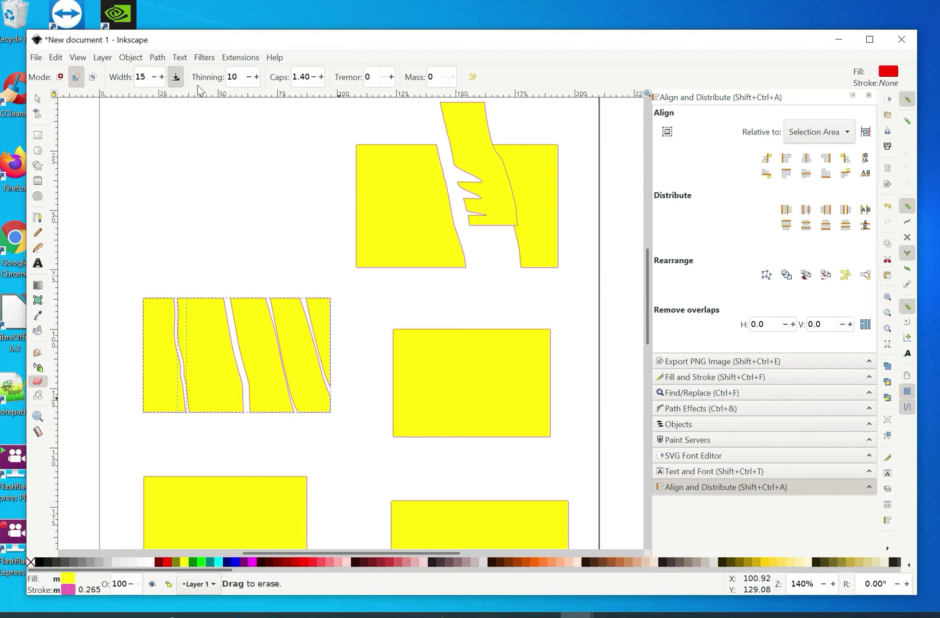
# - Lower eraser thinning to -6 and cut another slanted gap through the strips
pyautogui.click(248, 76)
pyautogui.click(248, 77)
pyautogui.click(249, 77)
pyautogui.click(249, 77)
pyautogui.click(248, 77)
pyautogui.moveTo(202, 275); pyautogui.dragTo(229, 433)
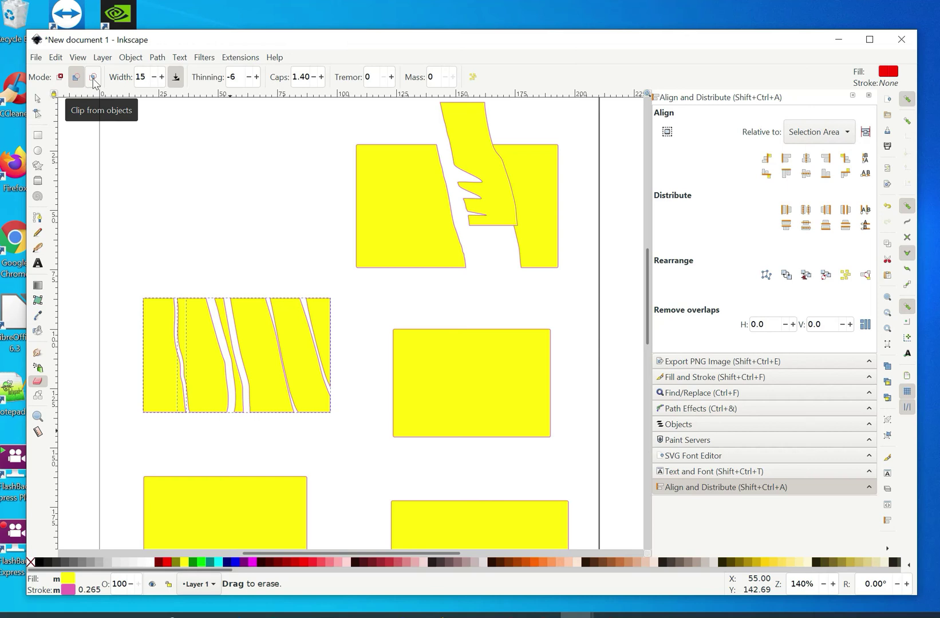
# - In clip mode, select the middle-right rectangle and erase a wavy vertical strip through it
pyautogui.click(94, 77)
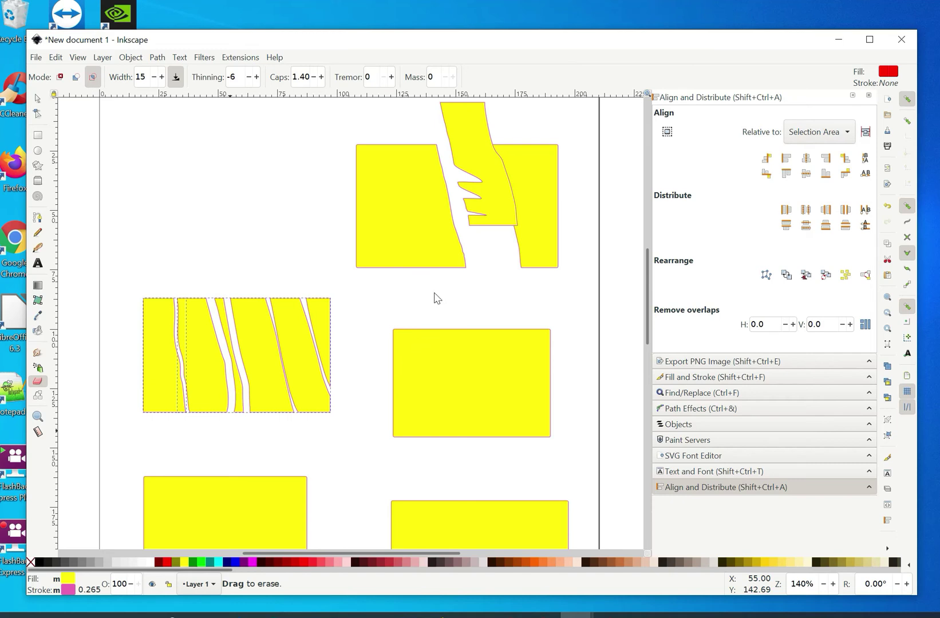
pyautogui.moveTo(435, 292); pyautogui.dragTo(476, 477)
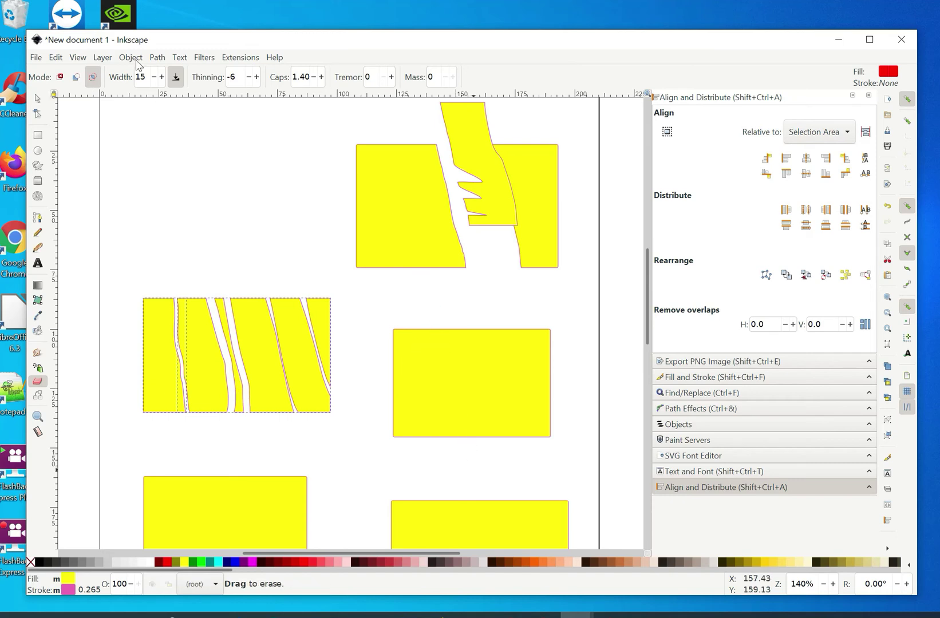
pyautogui.click(40, 99)
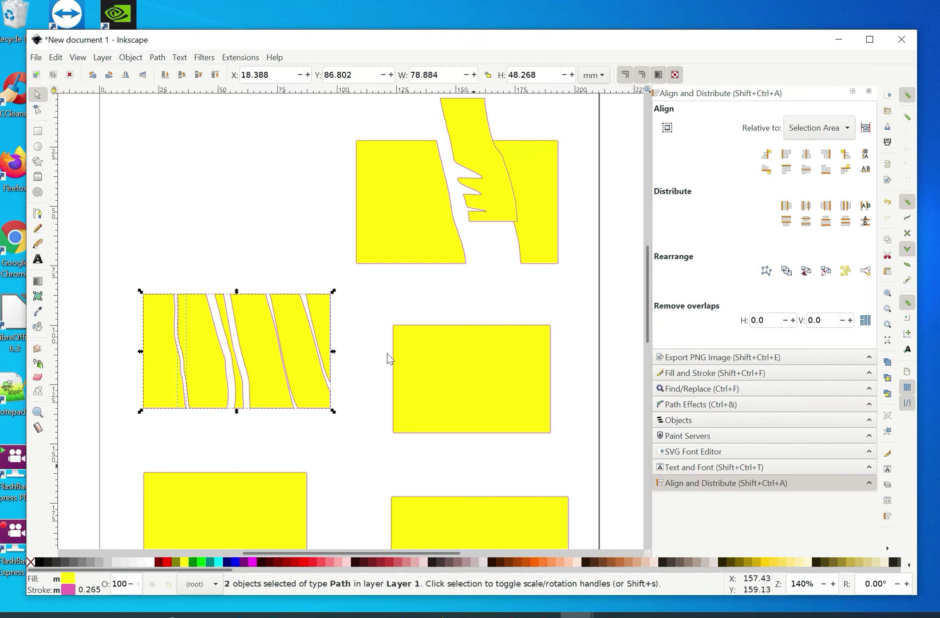
pyautogui.click(454, 387)
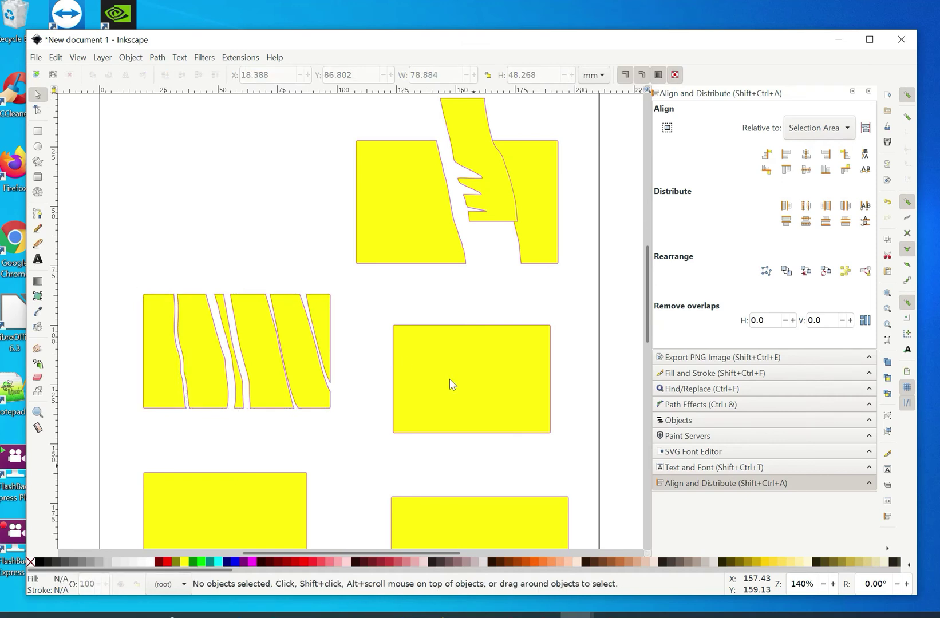
pyautogui.click(455, 387)
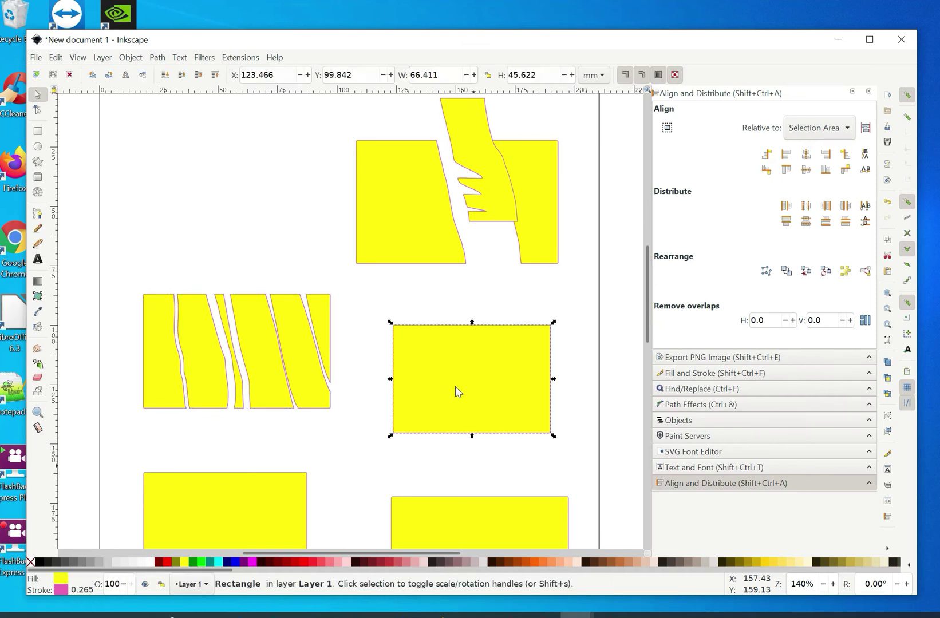
pyautogui.click(39, 378)
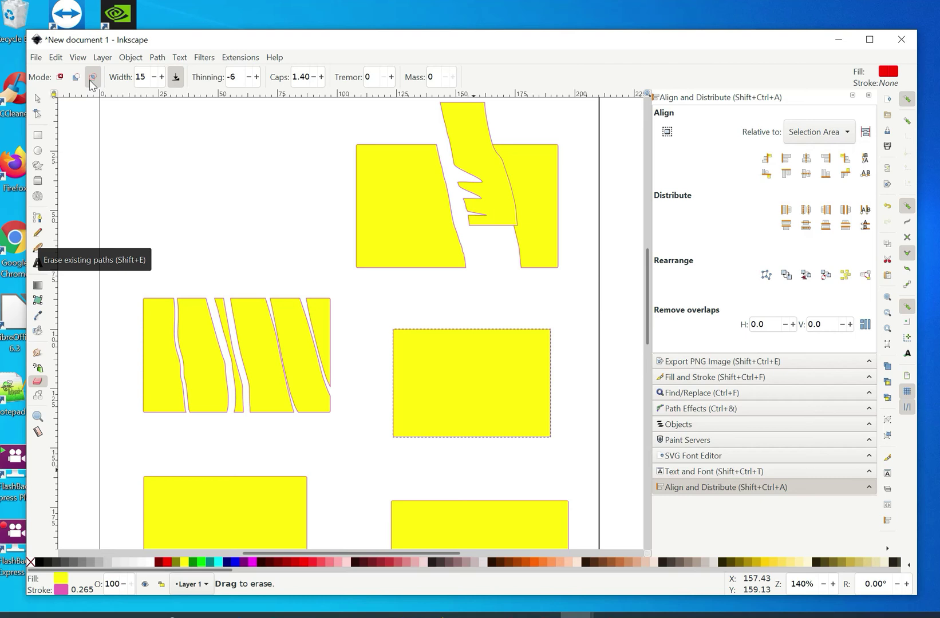
pyautogui.moveTo(445, 298); pyautogui.dragTo(476, 463)
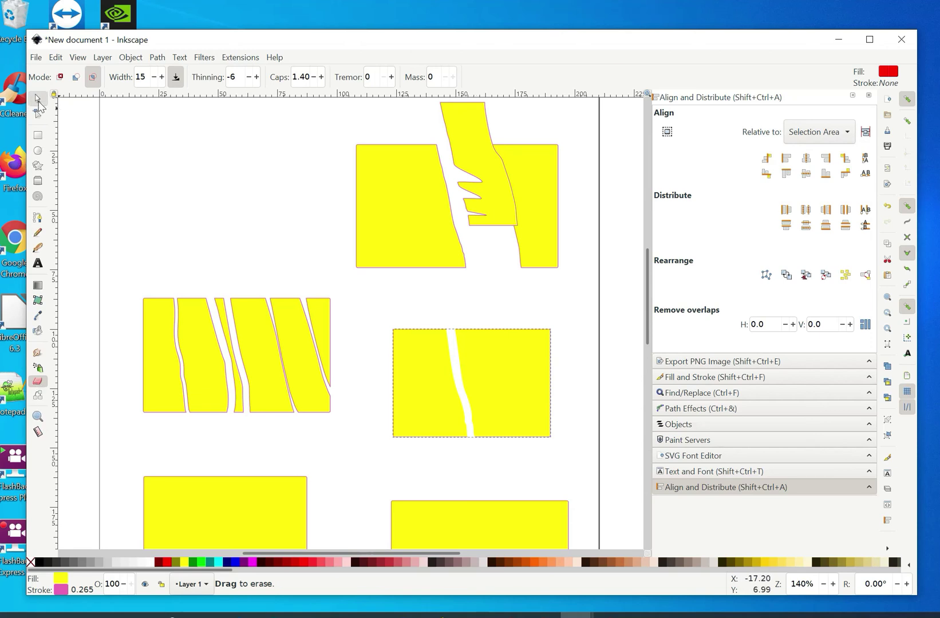
# - Drag the clipped rectangle's gap nodes and handles outward into jagged spikes pointing right
pyautogui.click(38, 98)
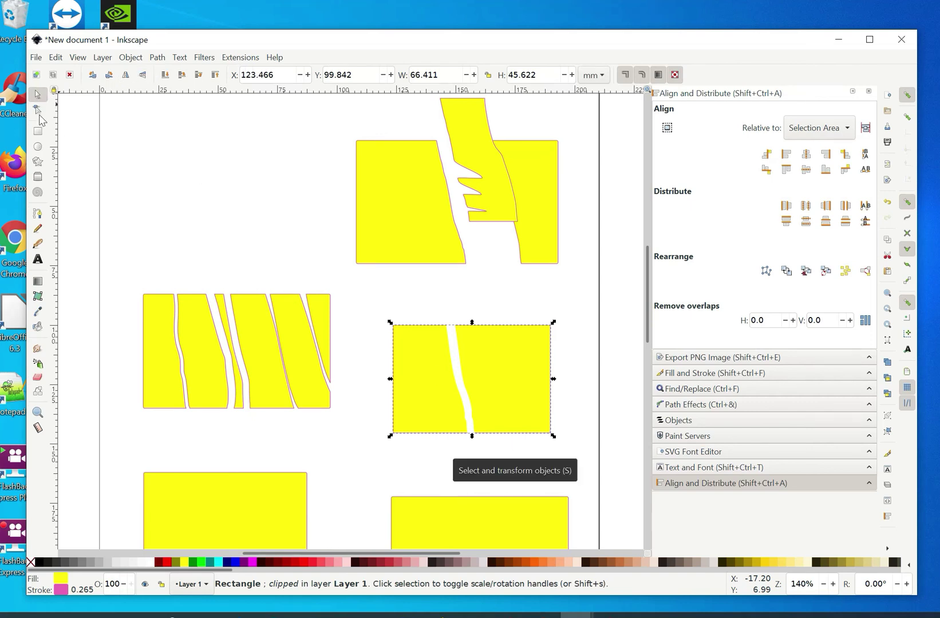
pyautogui.click(39, 110)
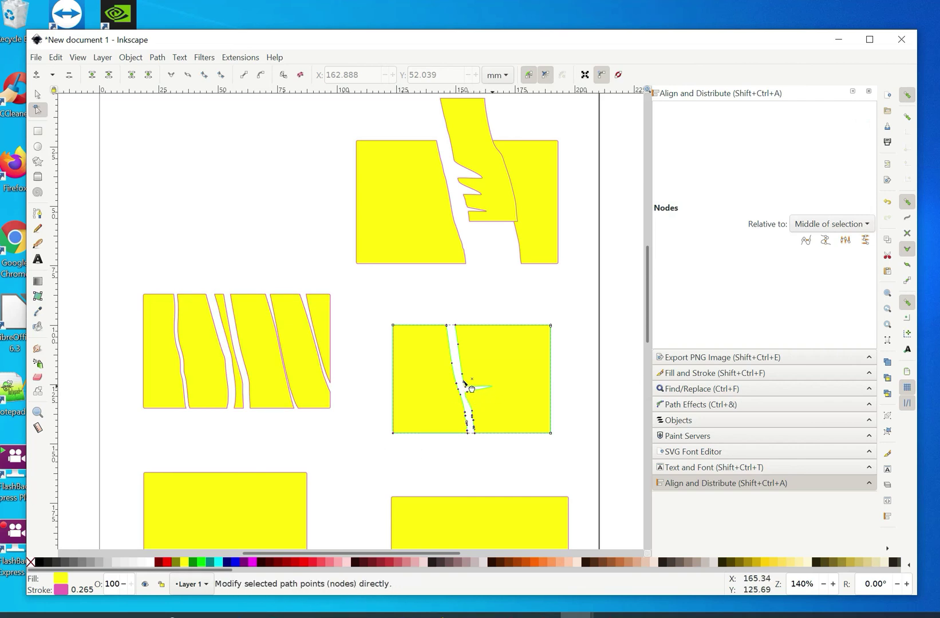
pyautogui.moveTo(487, 388); pyautogui.dragTo(489, 371)
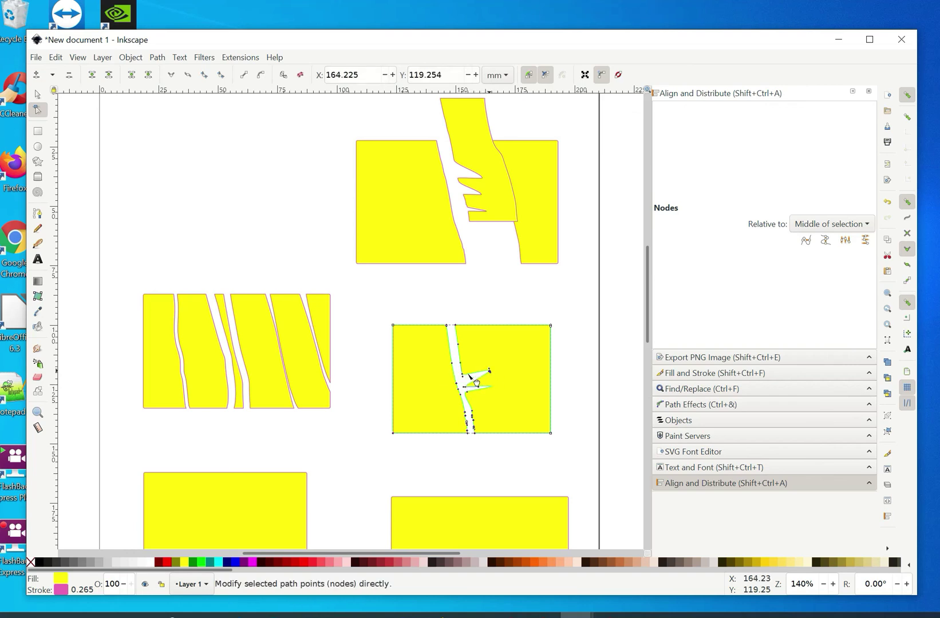
pyautogui.click(470, 392)
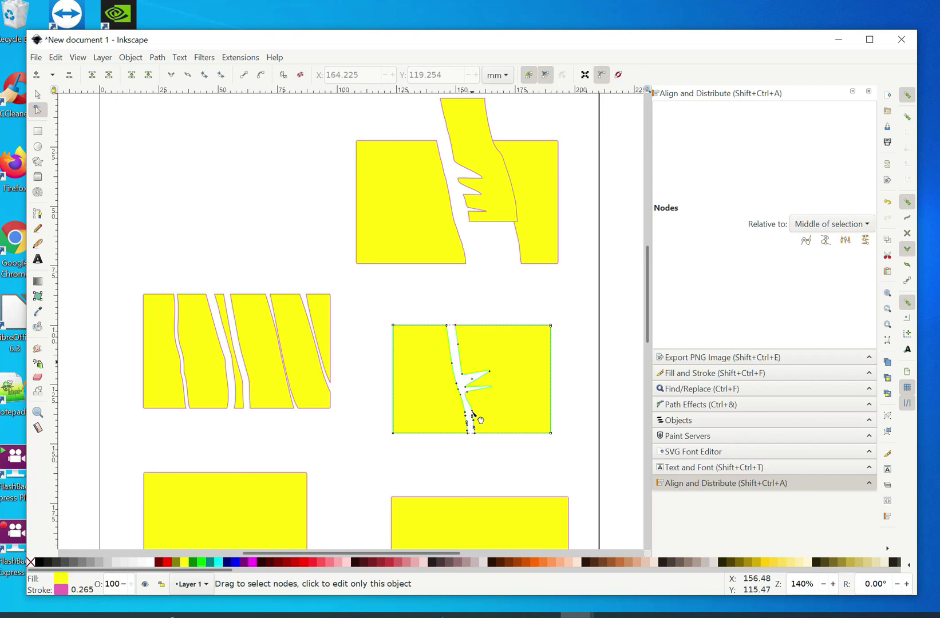
pyautogui.moveTo(474, 417); pyautogui.dragTo(525, 406)
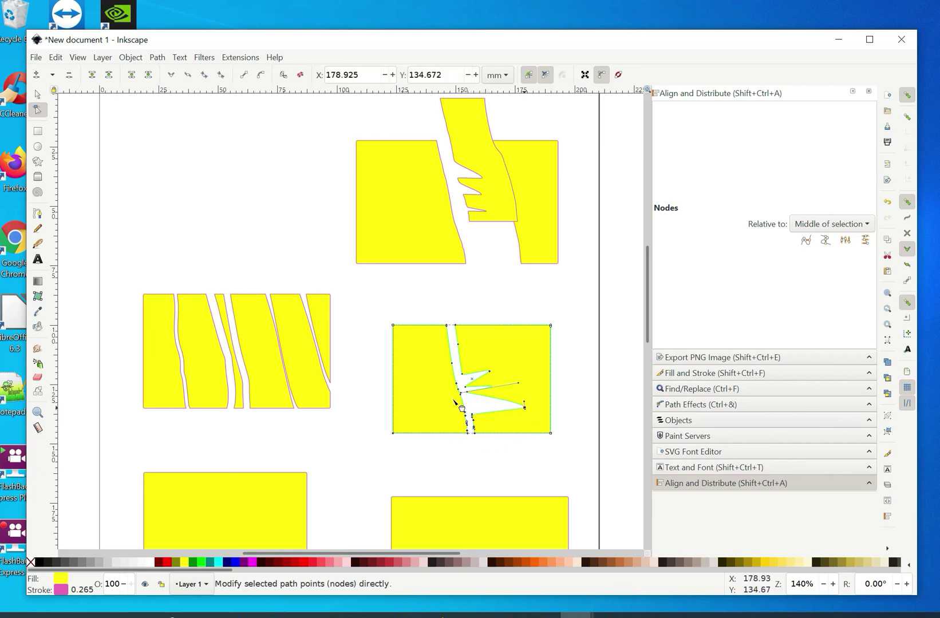
pyautogui.moveTo(468, 398); pyautogui.dragTo(461, 393)
pyautogui.click(37, 380)
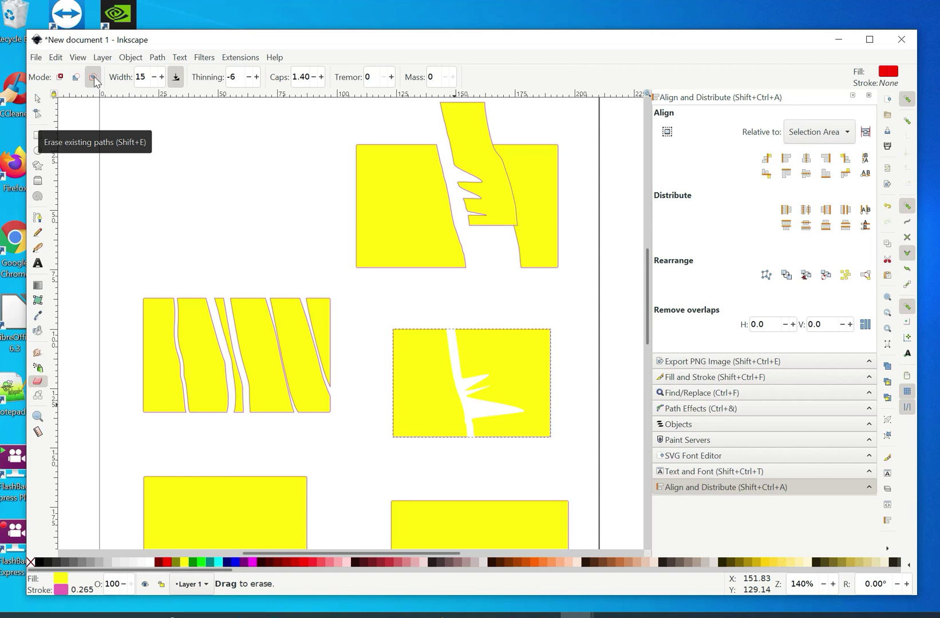
# - Nudge the spiky rectangle slightly left and switch the eraser to 'Erase existing paths' cut mode
pyautogui.click(94, 77)
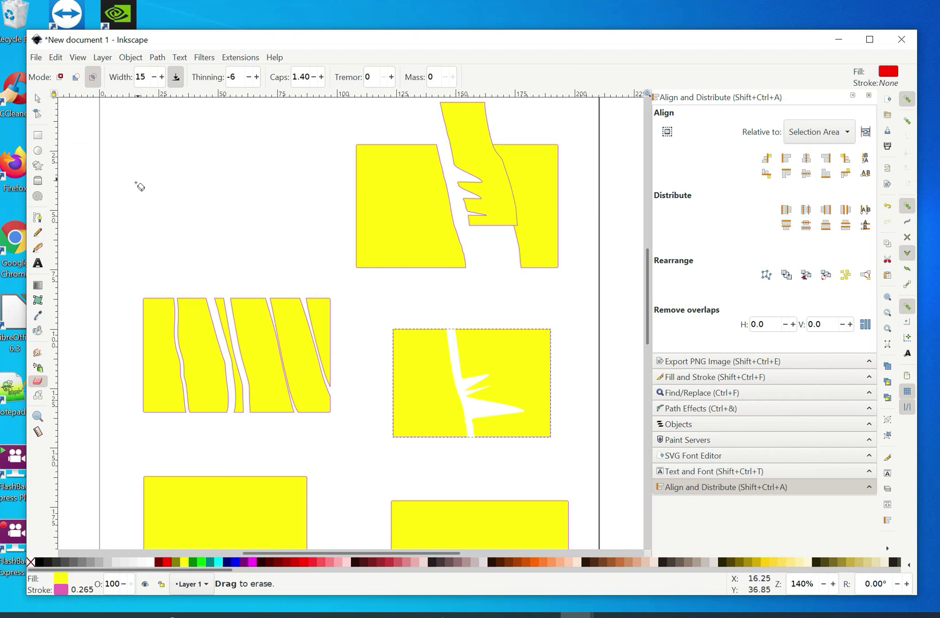
pyautogui.click(38, 100)
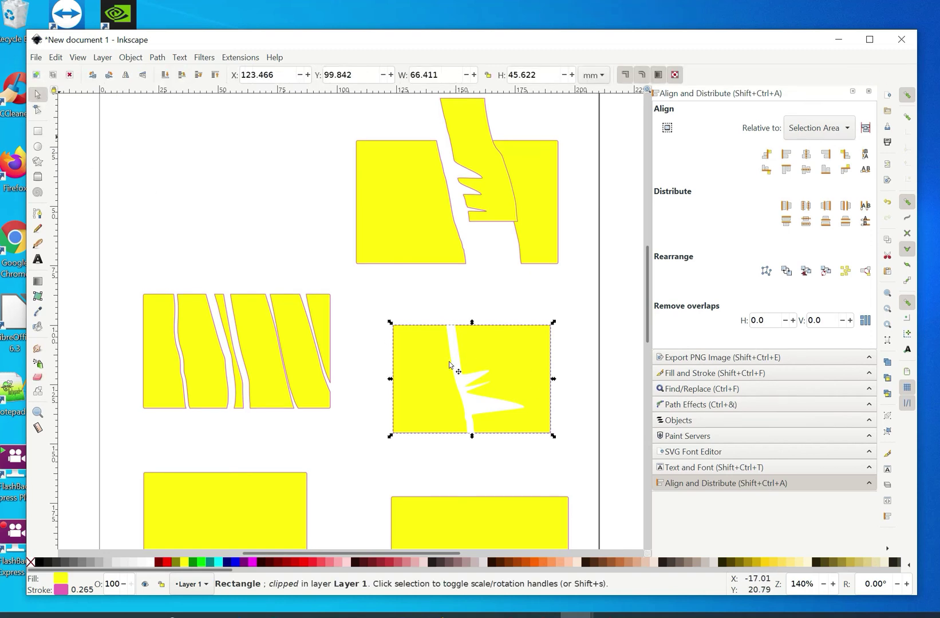
pyautogui.moveTo(459, 391)
pyautogui.mouseDown()
pyautogui.moveTo(443, 361)
pyautogui.moveTo(455, 393)
pyautogui.mouseUp()
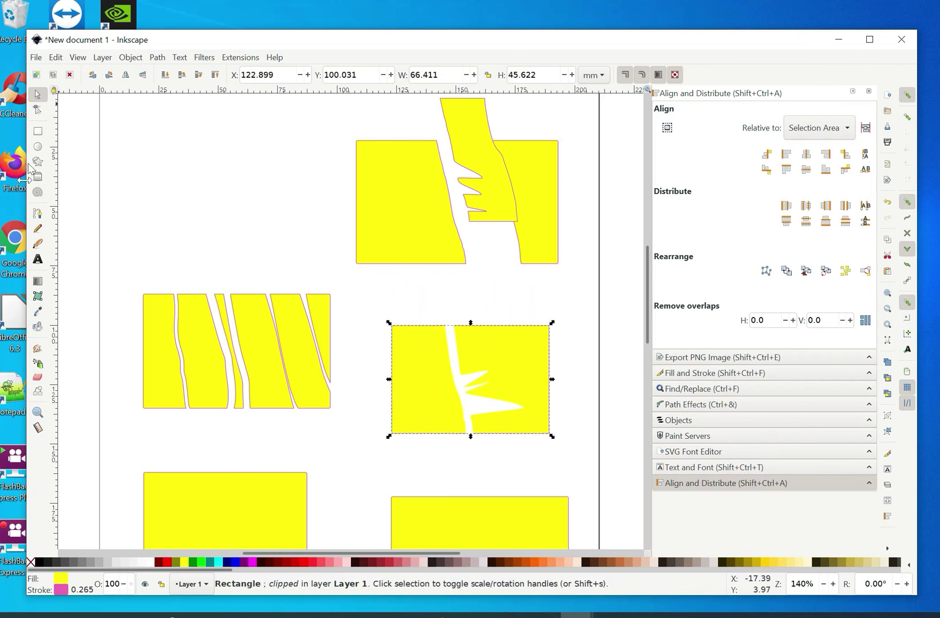
pyautogui.click(38, 380)
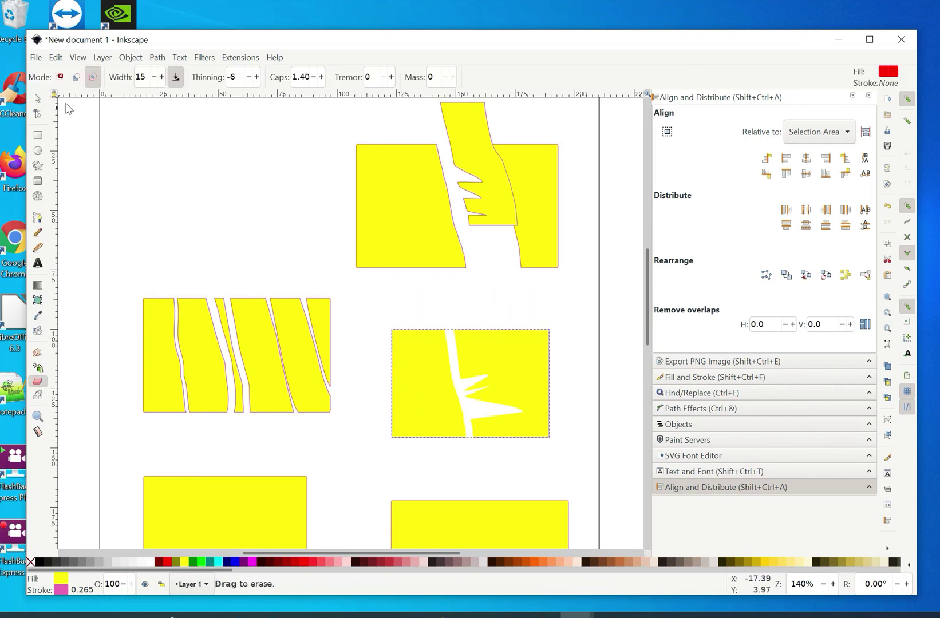
pyautogui.click(77, 76)
# - With break apart enabled, erase a curved strip through the rectangle's right side
pyautogui.click(474, 77)
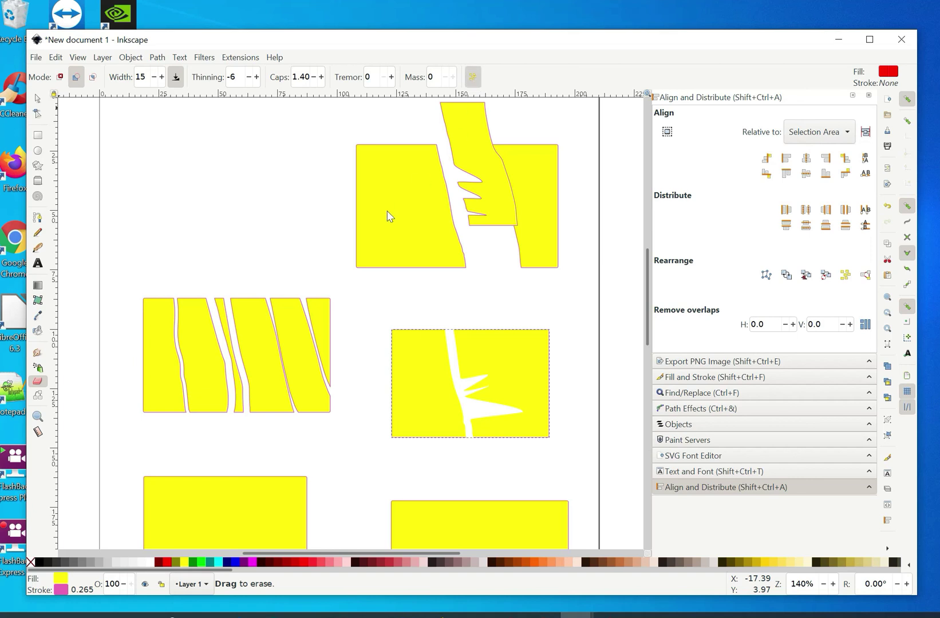
pyautogui.moveTo(385, 118); pyautogui.dragTo(424, 290)
pyautogui.moveTo(490, 303); pyautogui.dragTo(566, 450)
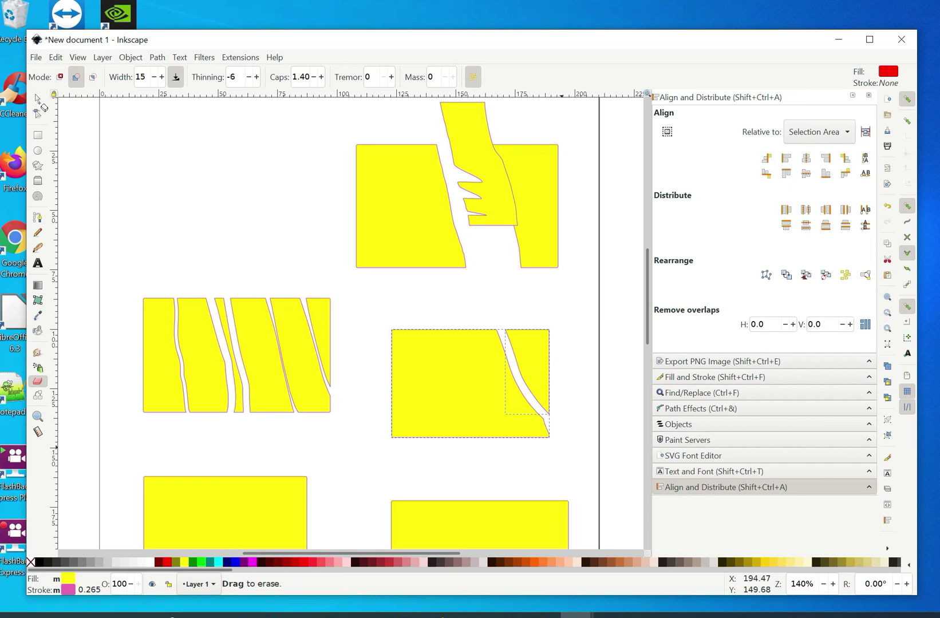
# - Move the small curved sliver up toward the top rectangle
pyautogui.click(39, 98)
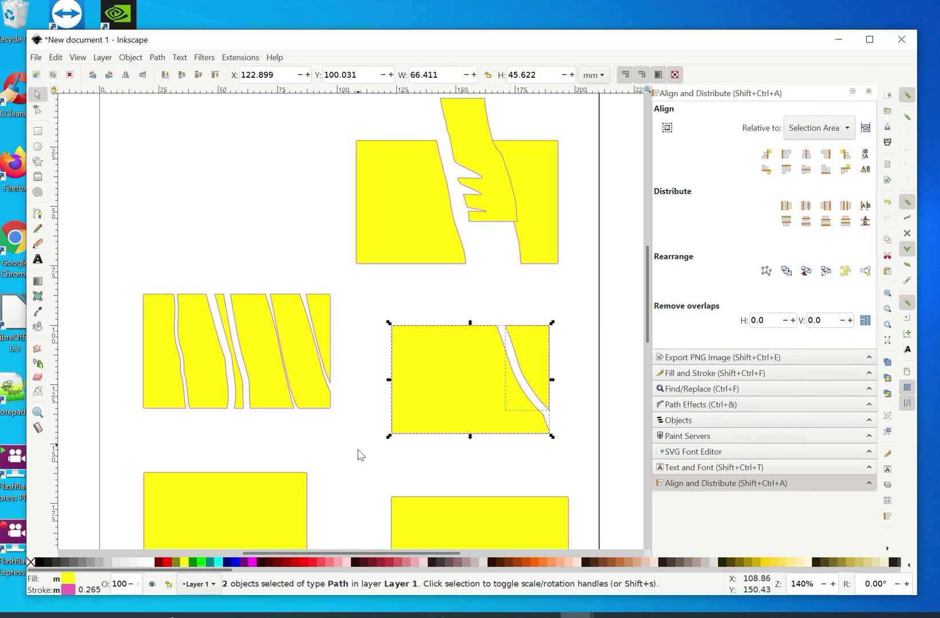
pyautogui.click(368, 471)
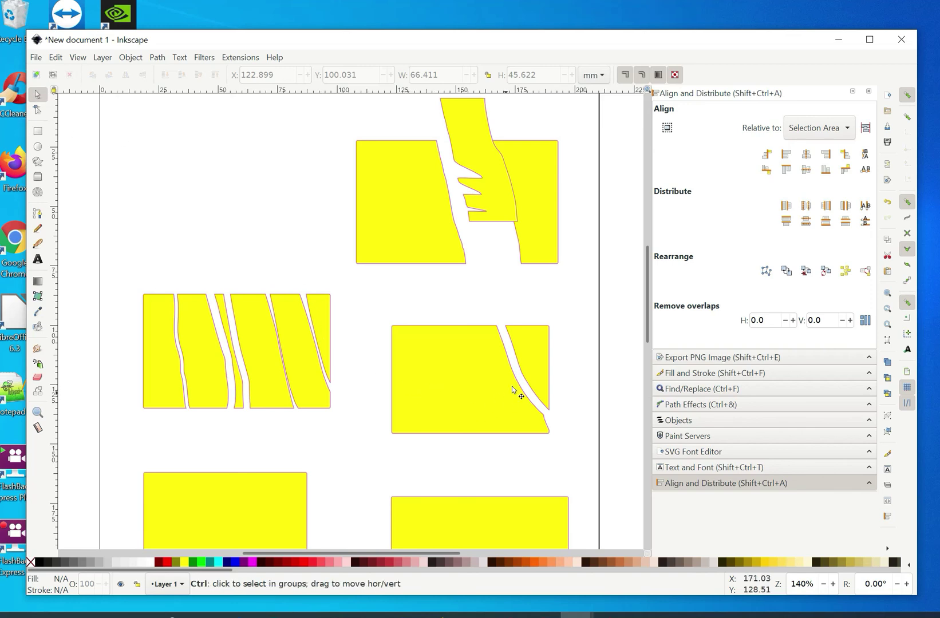
pyautogui.click(529, 371)
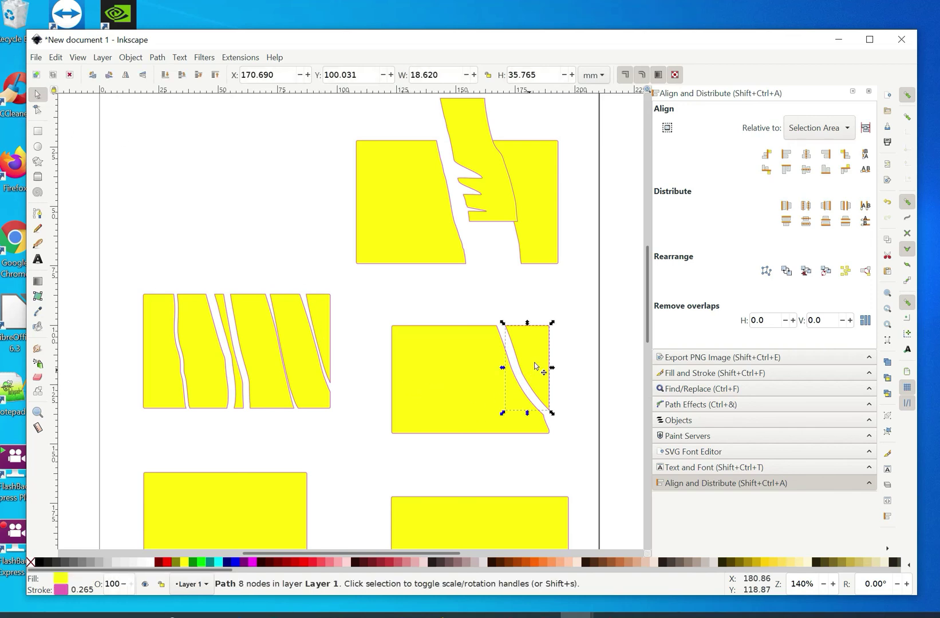
pyautogui.moveTo(536, 362); pyautogui.dragTo(558, 346)
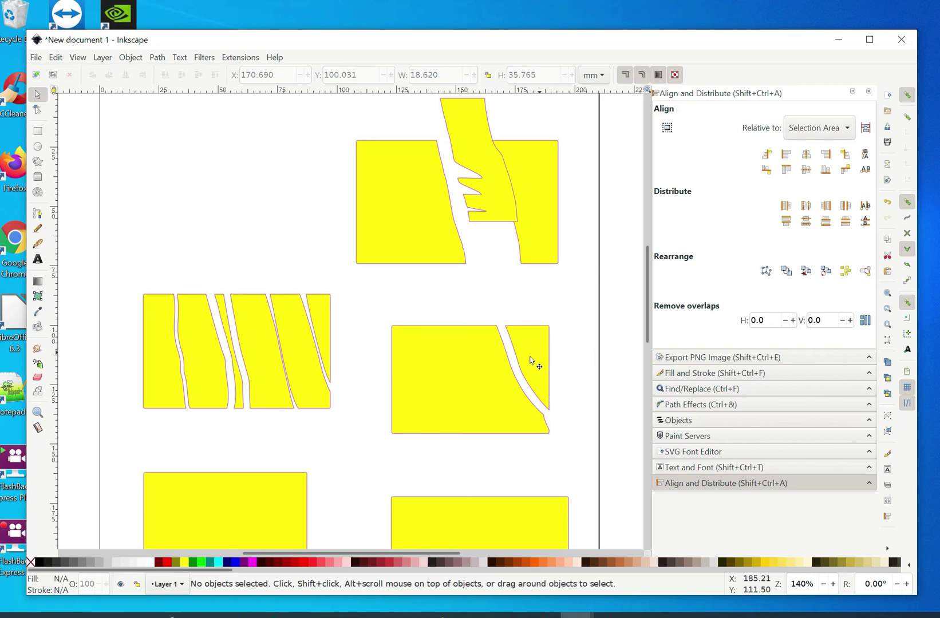
pyautogui.click(531, 362)
pyautogui.moveTo(540, 358); pyautogui.dragTo(568, 301)
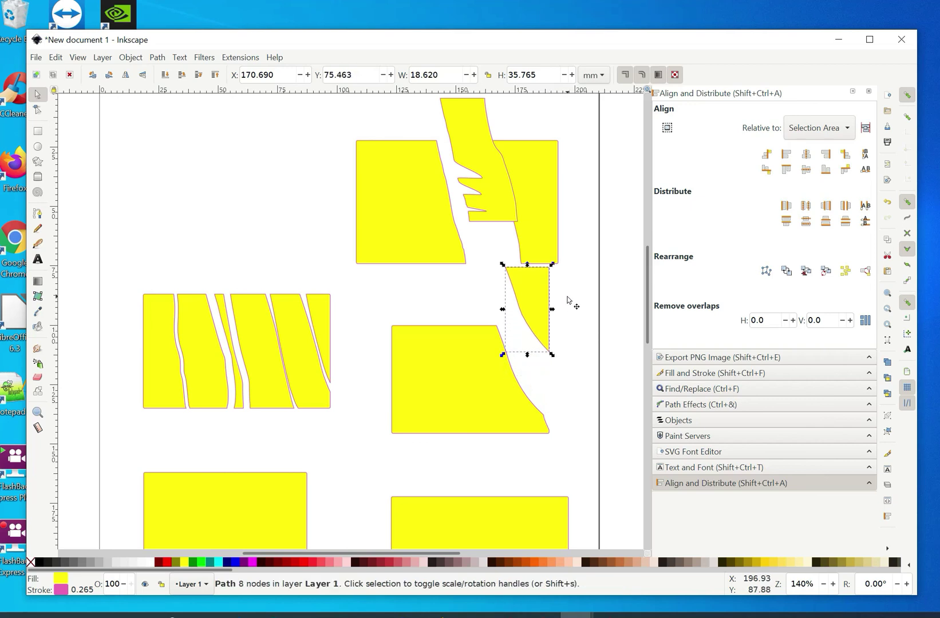